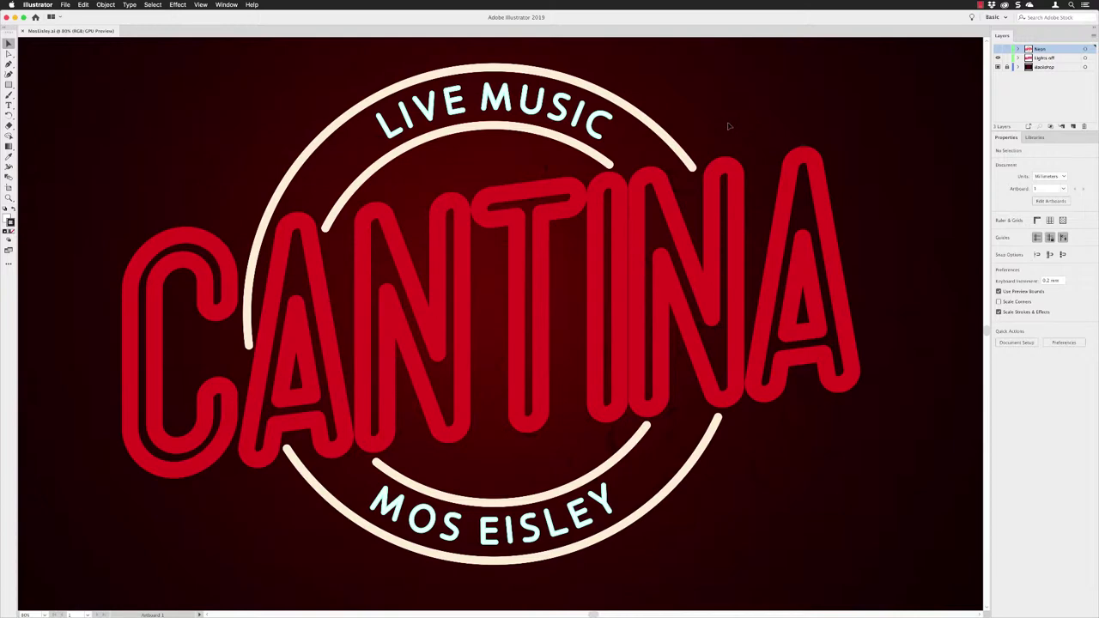
Select the CANTINA lettering and target its 32 pt red stroke in the Appearance panel
{"action": "left_click", "coordinate": [728, 167]}
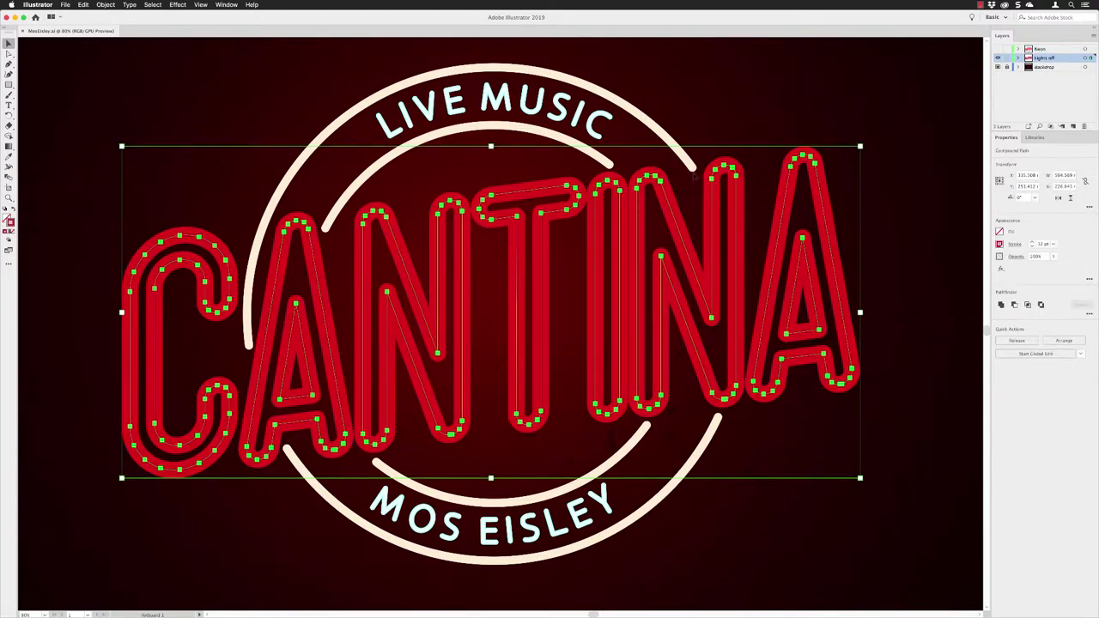
{"action": "left_click", "coordinate": [228, 5]}
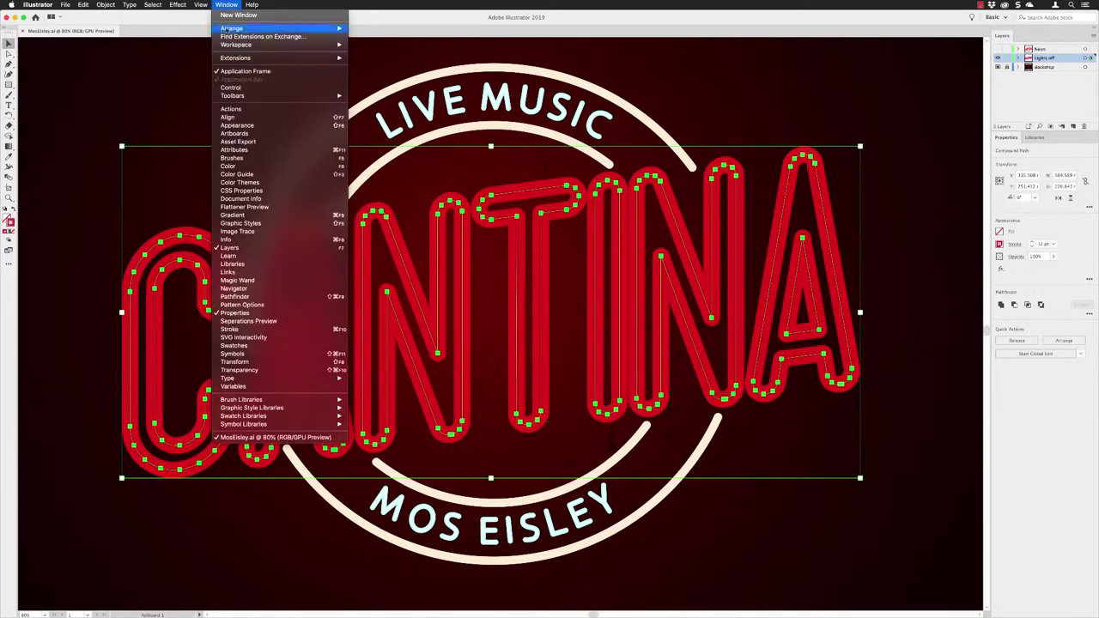
{"action": "left_click", "coordinate": [236, 126]}
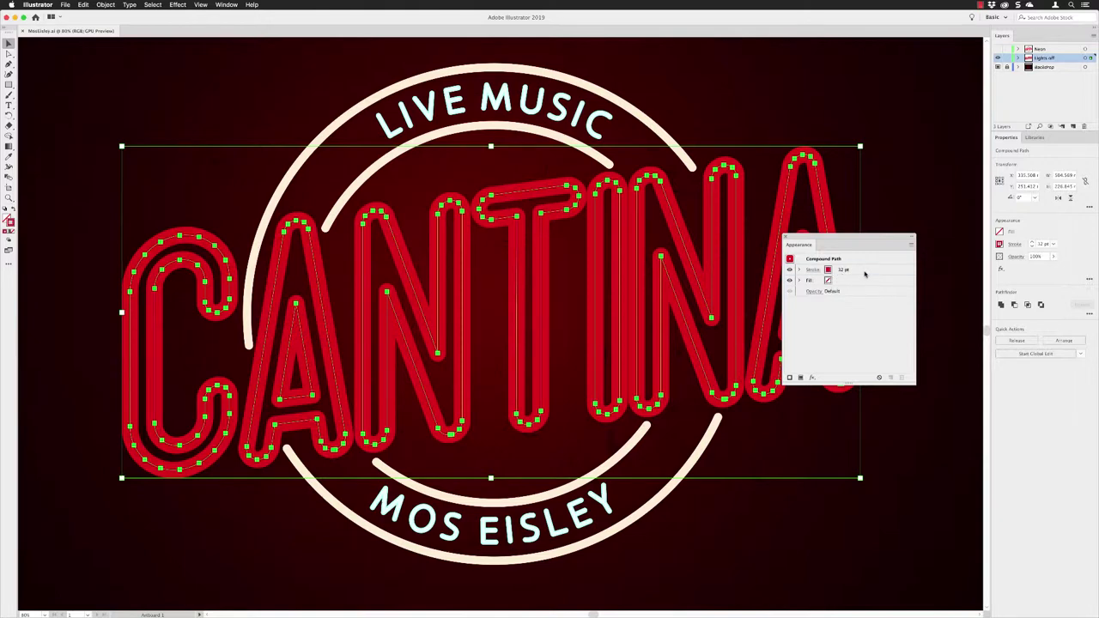
{"action": "left_click", "coordinate": [865, 273]}
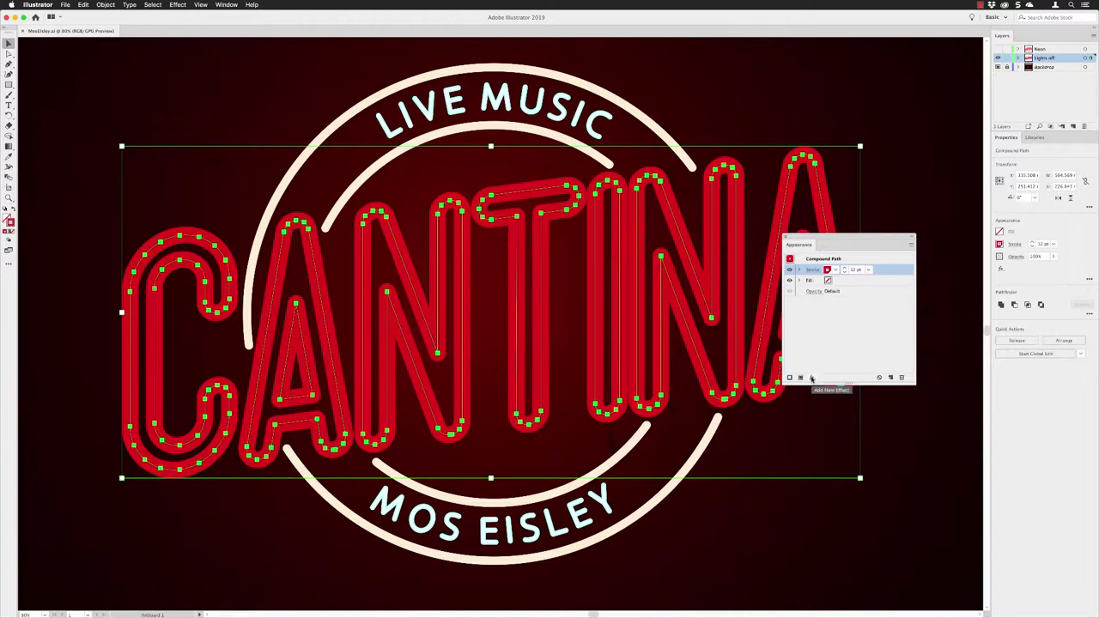
Feather the red stroke, previewing a 6 mm radius before settling on 1.75 mm
{"action": "left_click", "coordinate": [811, 379]}
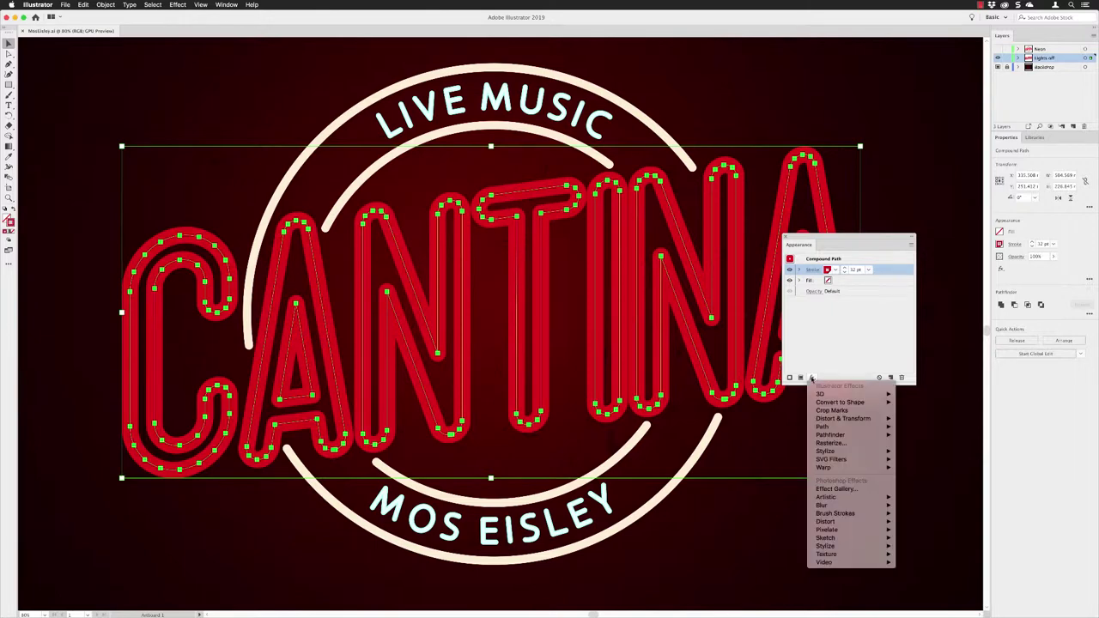
{"action": "mouse_move", "coordinate": [831, 452]}
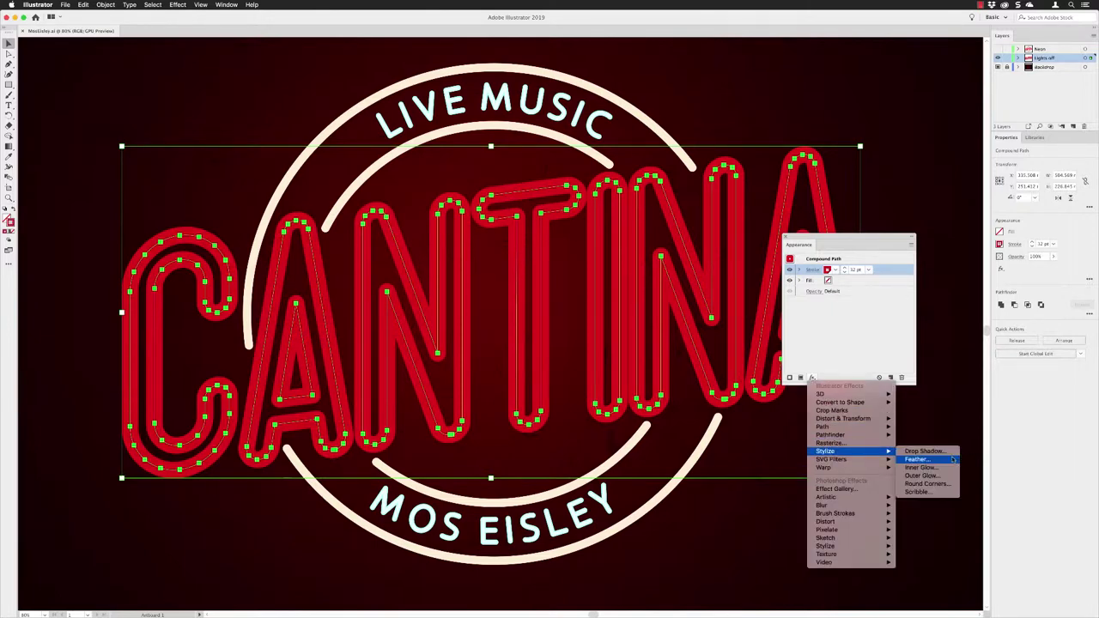
{"action": "left_click", "coordinate": [952, 460]}
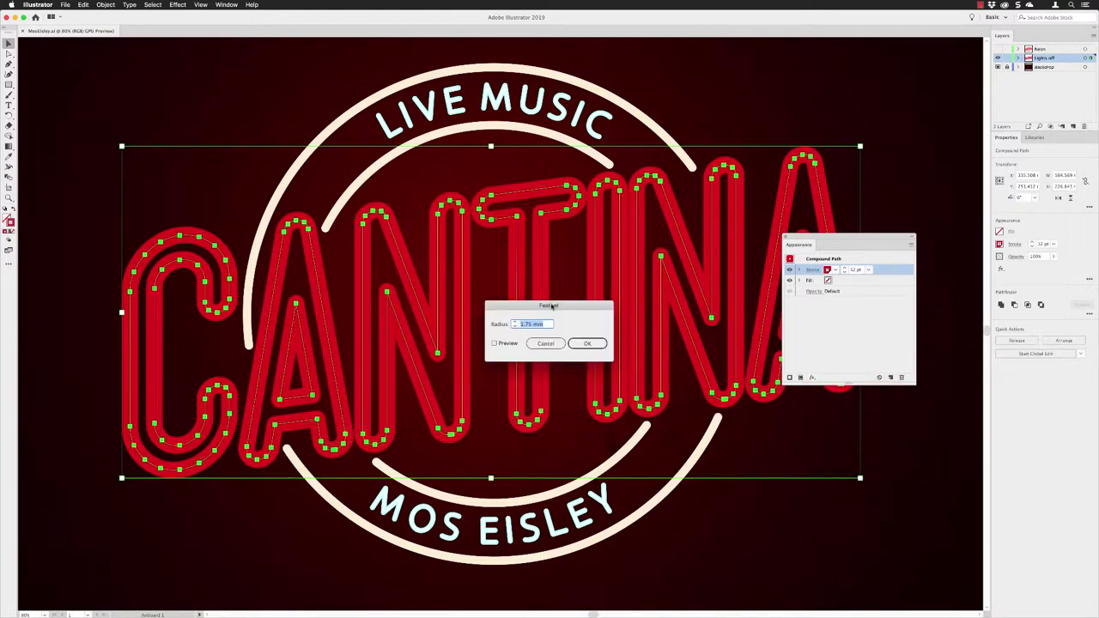
{"action": "left_click", "coordinate": [497, 344]}
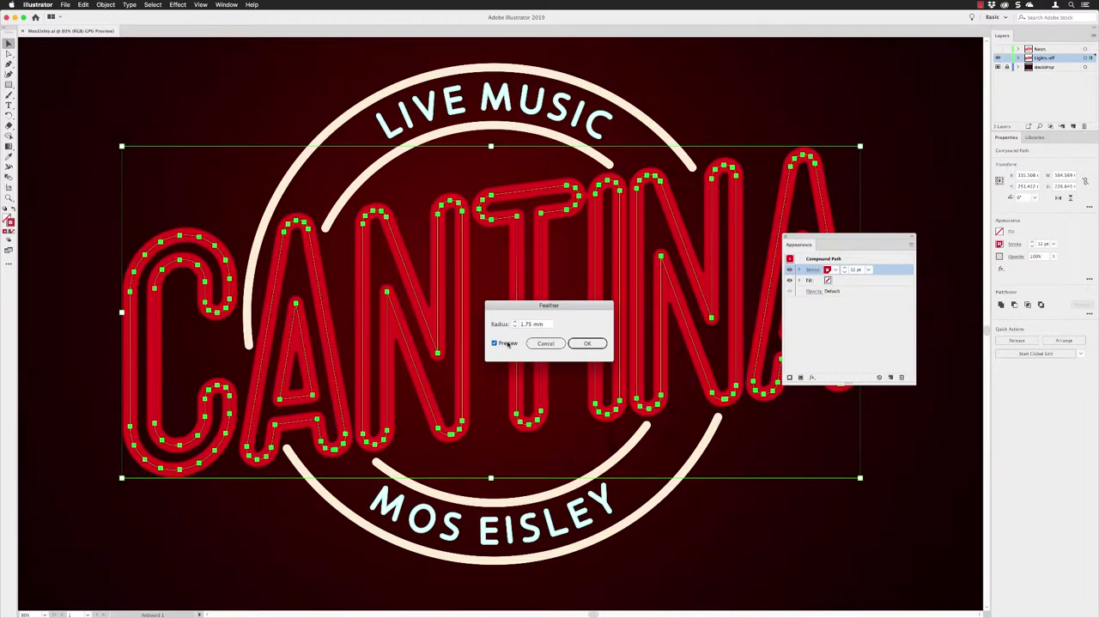
{"action": "double_click", "coordinate": [543, 325]}
{"action": "type", "text": "6"}
{"action": "key", "text": "Tab"}
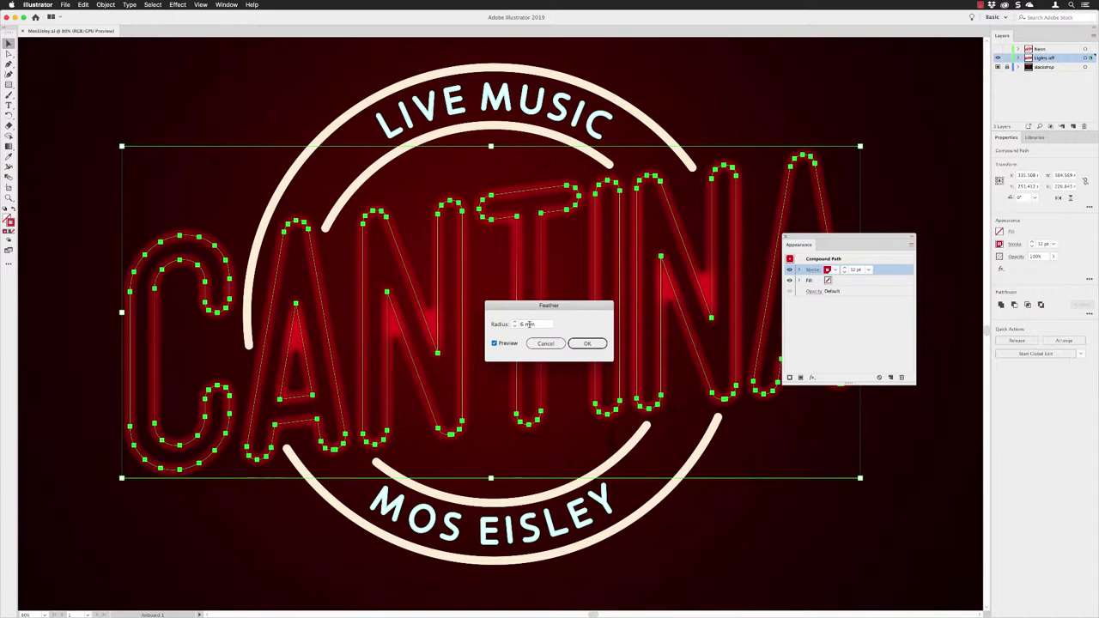
{"action": "left_click_drag", "start_coordinate": [540, 324], "coordinate": [520, 323]}
{"action": "type", "text": "1.75"}
{"action": "left_click", "coordinate": [587, 344]}
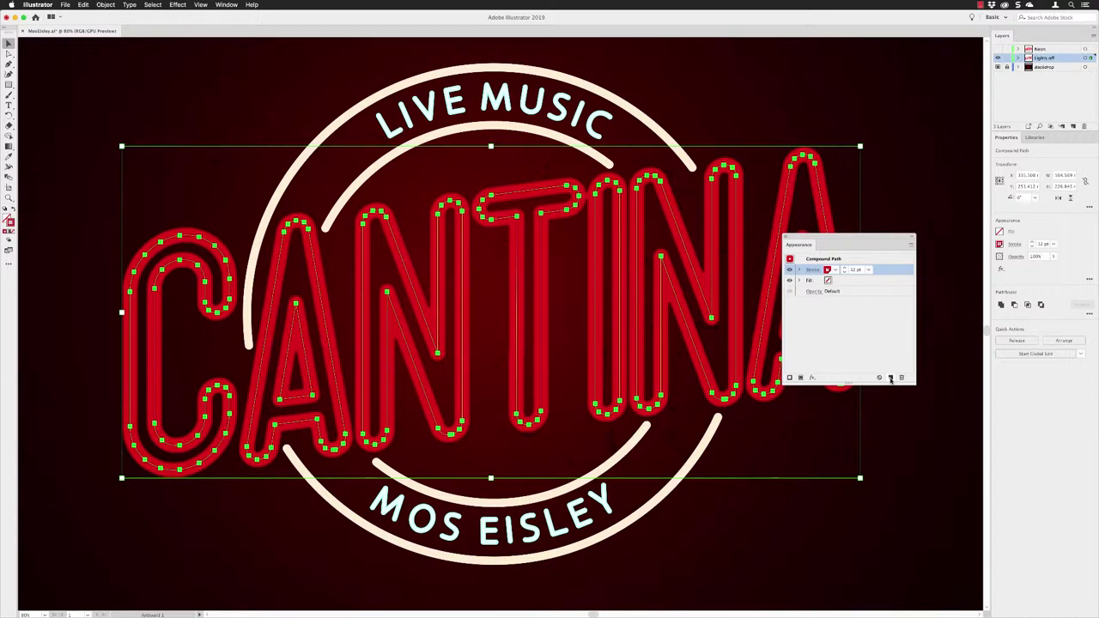
Duplicate the feathered stroke and make the top copy Neon 2 80% pink at 24 pt
{"action": "left_click", "coordinate": [890, 379]}
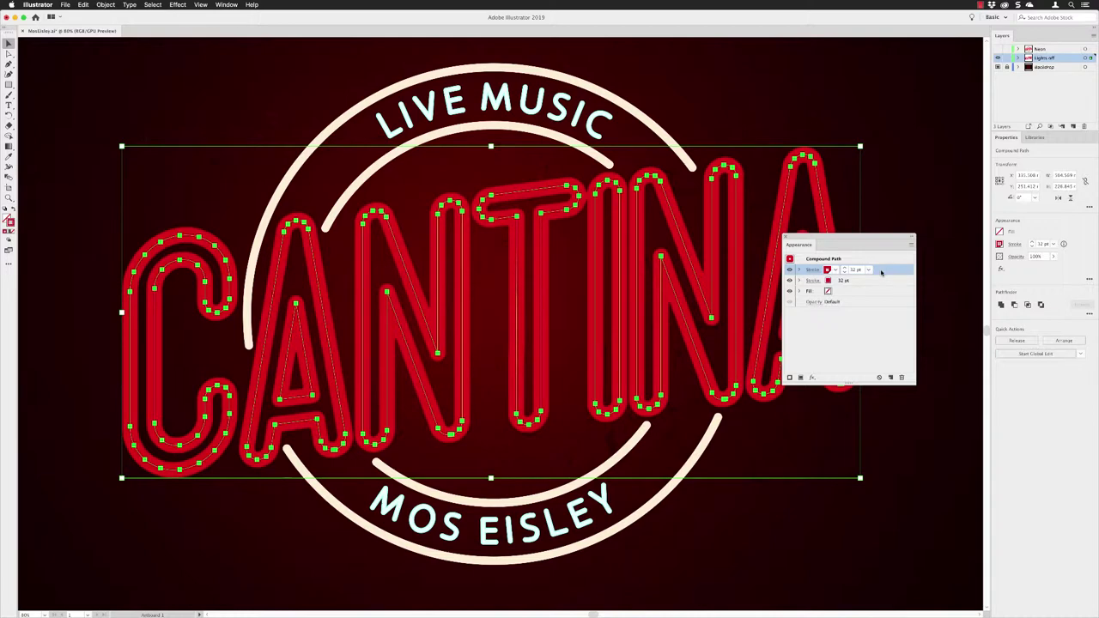
{"action": "left_click", "coordinate": [828, 271]}
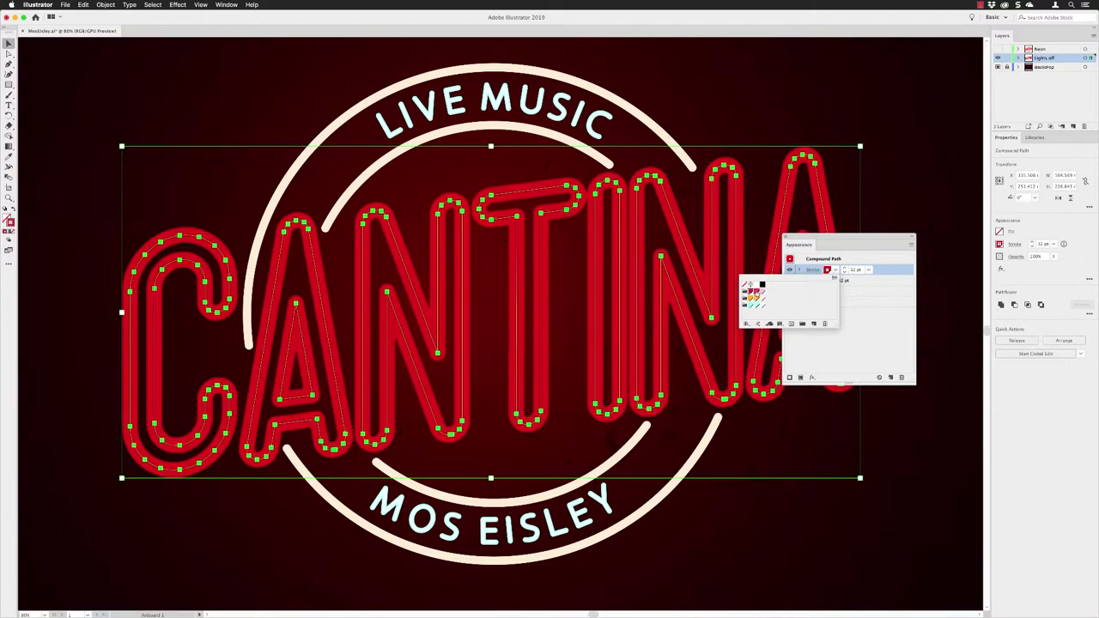
{"action": "left_click", "coordinate": [756, 293]}
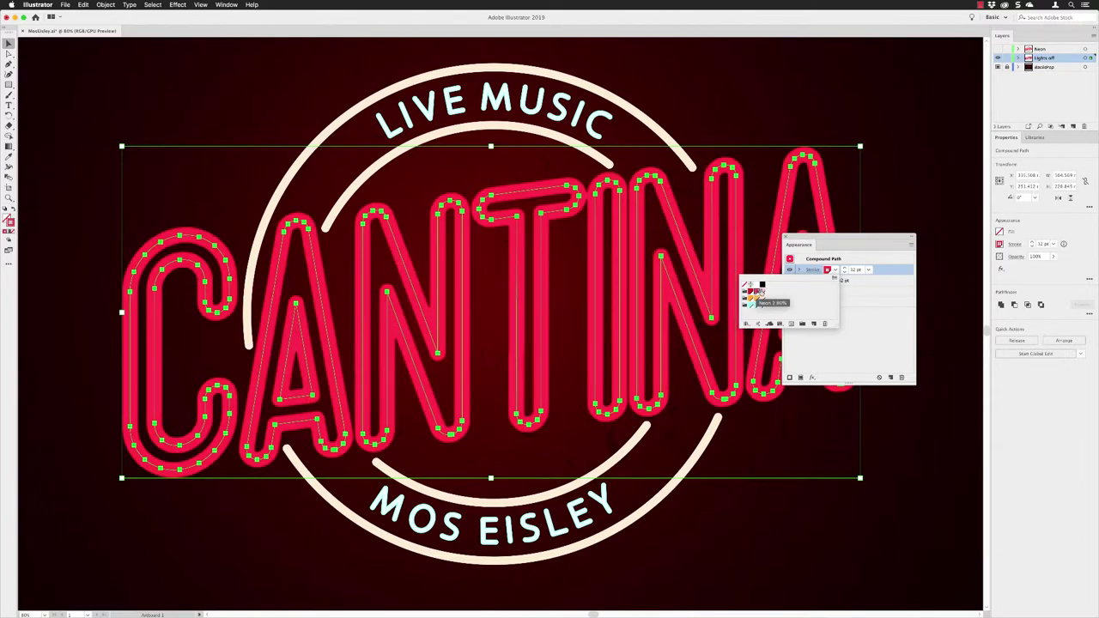
{"action": "left_click", "coordinate": [886, 270]}
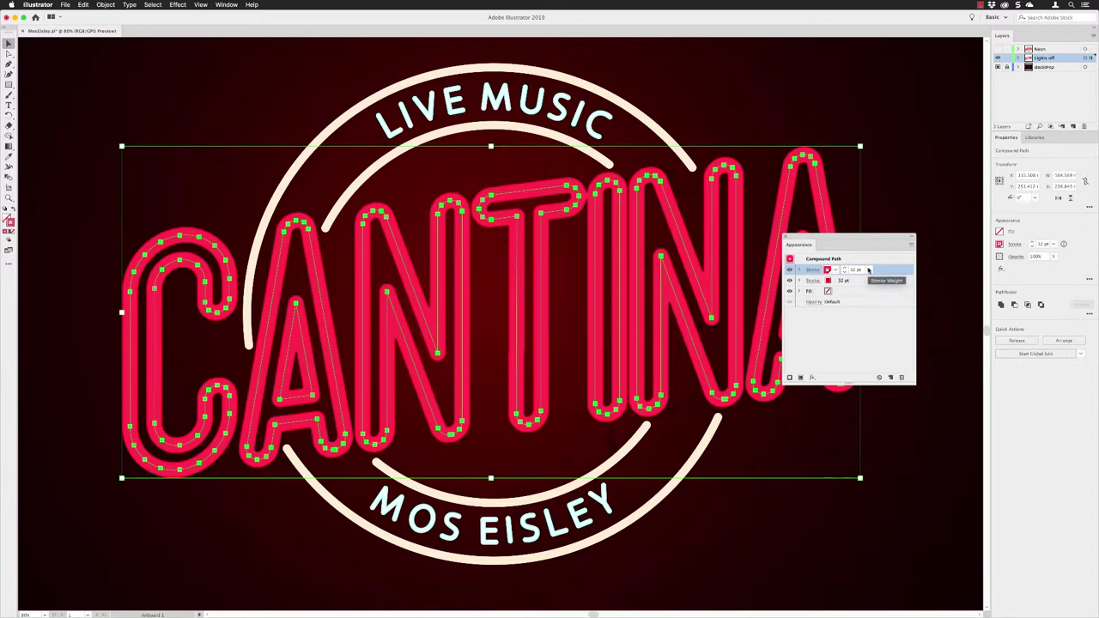
{"action": "left_click", "coordinate": [869, 270]}
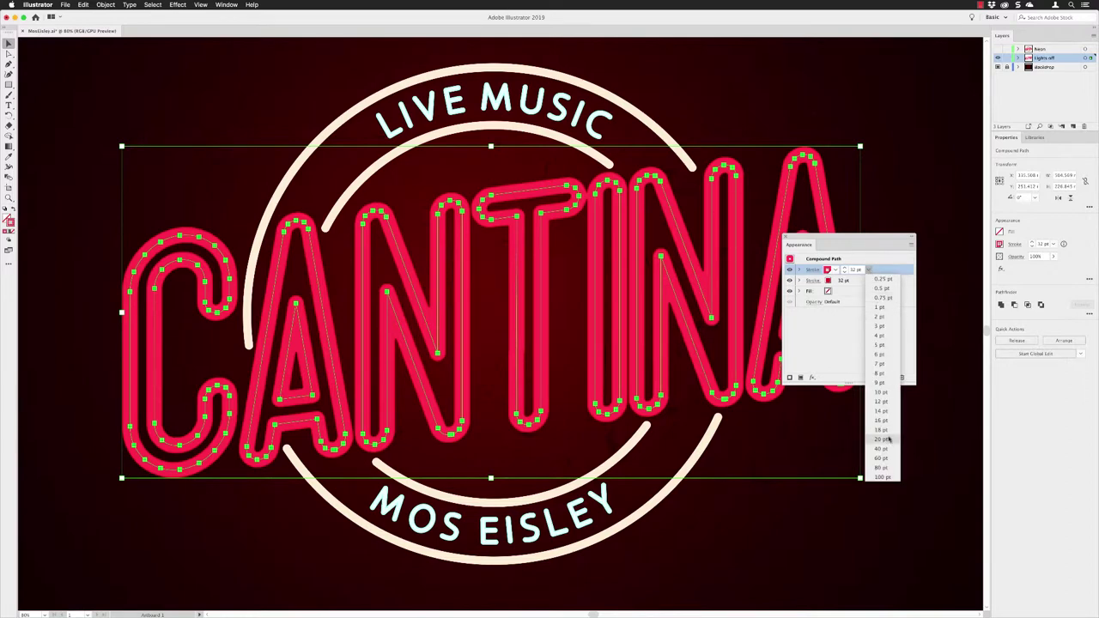
{"action": "left_click", "coordinate": [889, 438]}
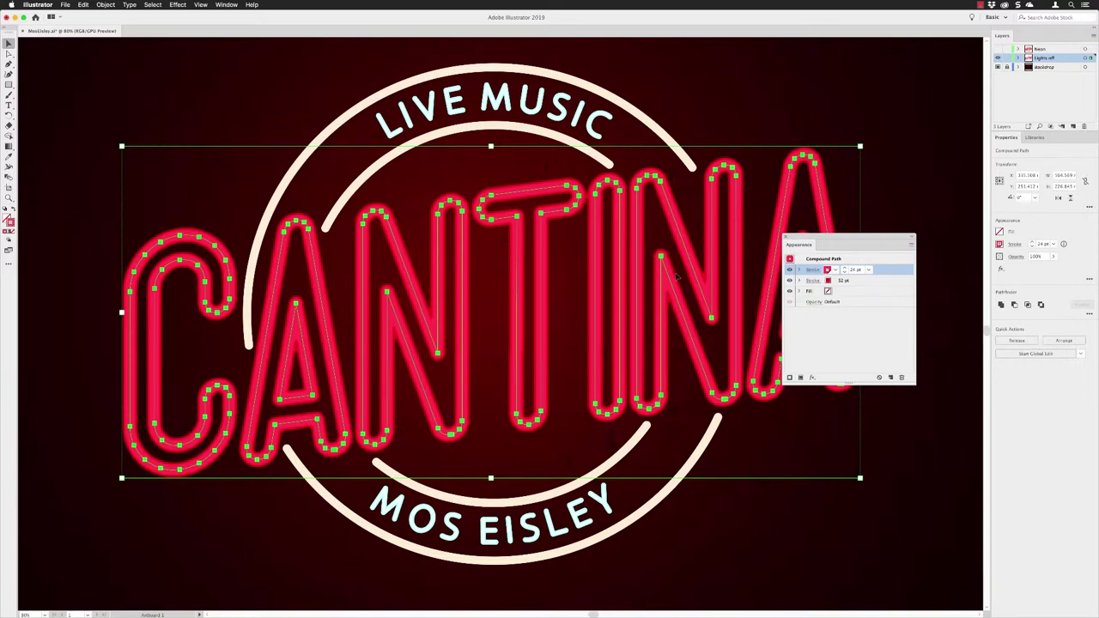
Check the top stroke's effects, then duplicate the pink 24 pt stroke
{"action": "left_click", "coordinate": [798, 270]}
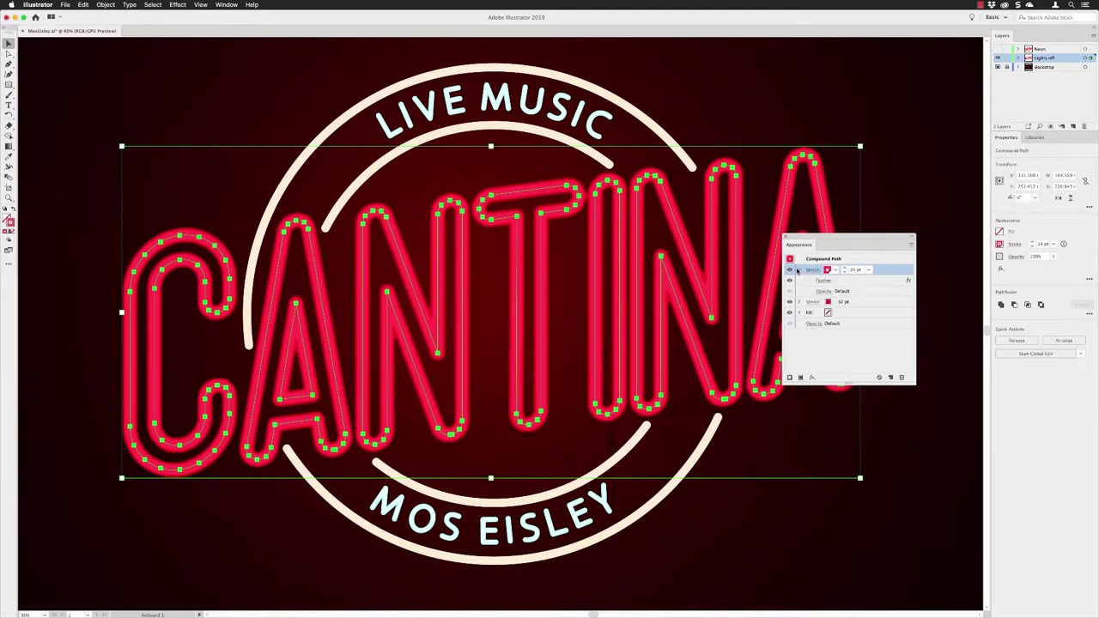
{"action": "left_click", "coordinate": [799, 271]}
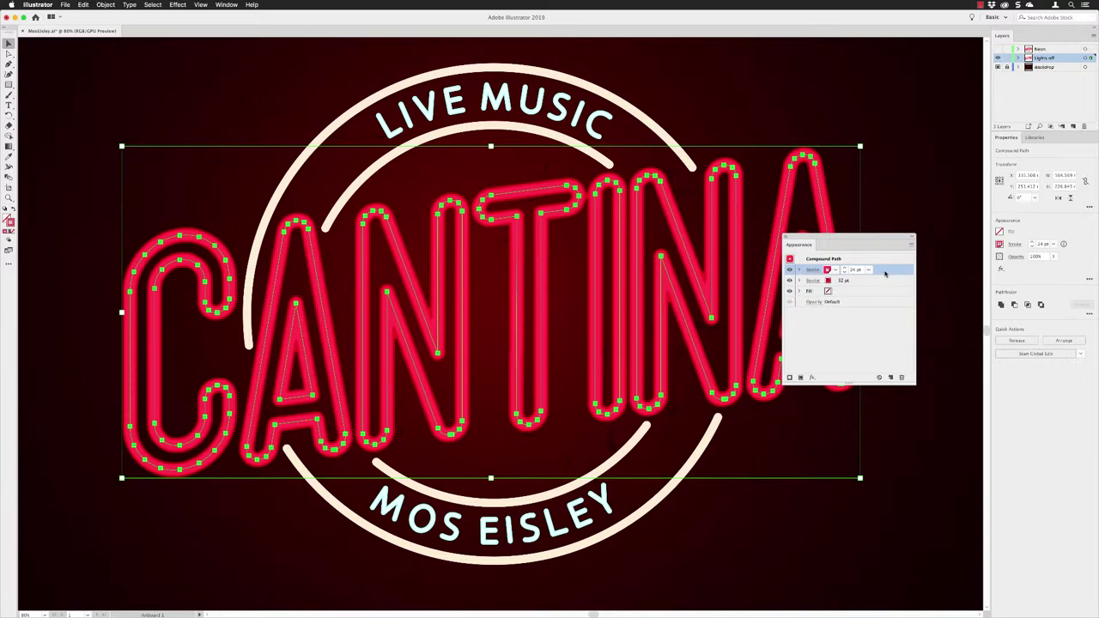
{"action": "left_click", "coordinate": [891, 377]}
Make the top stroke a pale Neon 3 20% pink at 16 pt weight
{"action": "left_click", "coordinate": [834, 270]}
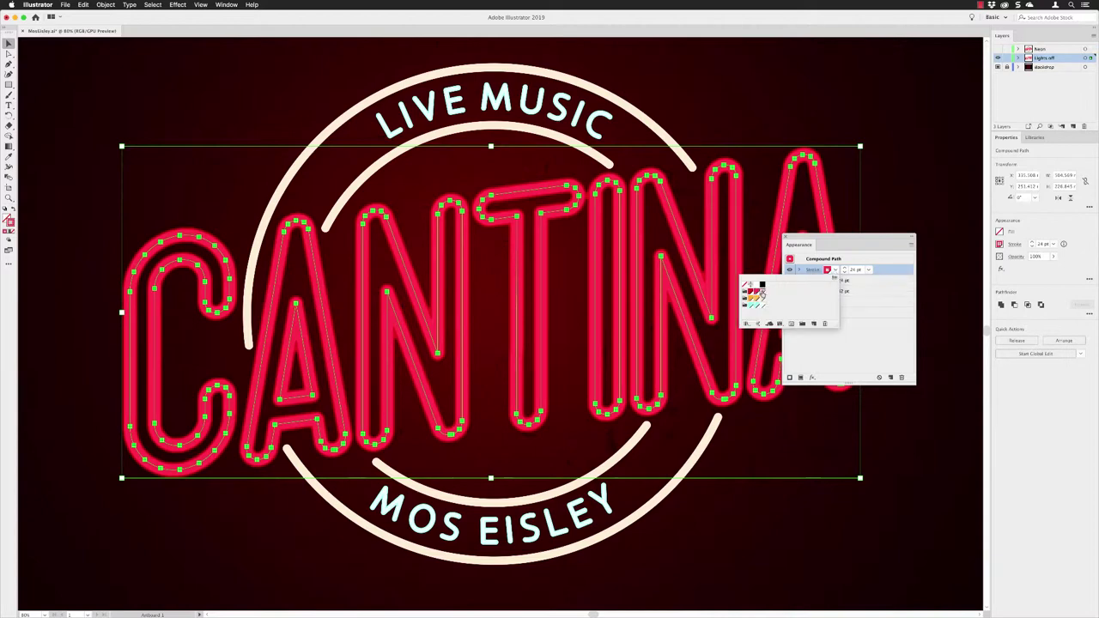
{"action": "left_click", "coordinate": [760, 294]}
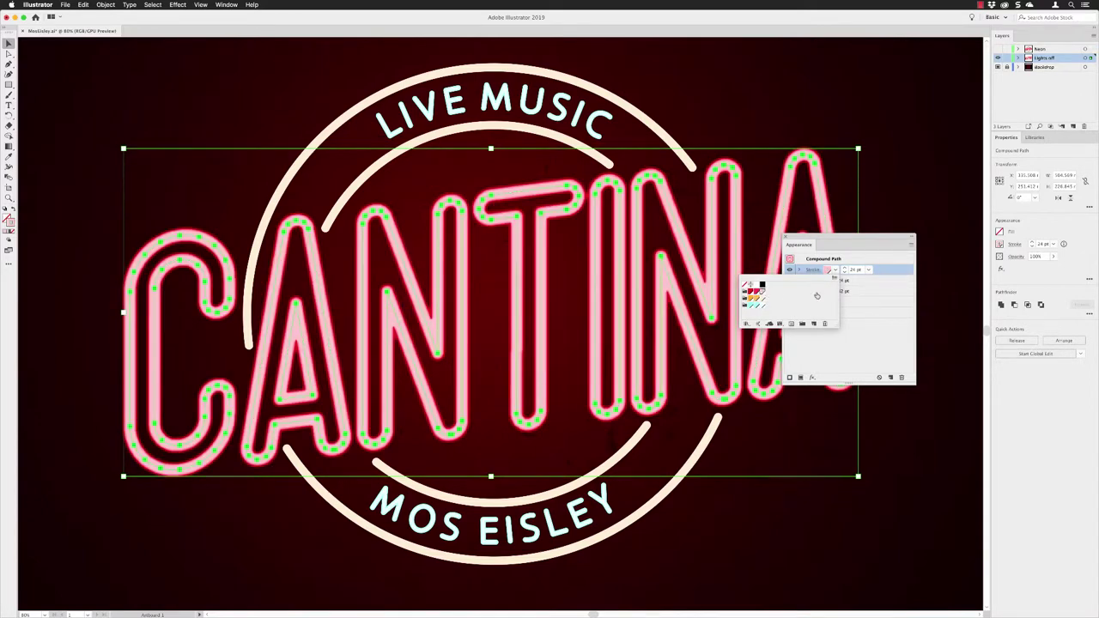
{"action": "key", "text": "Return"}
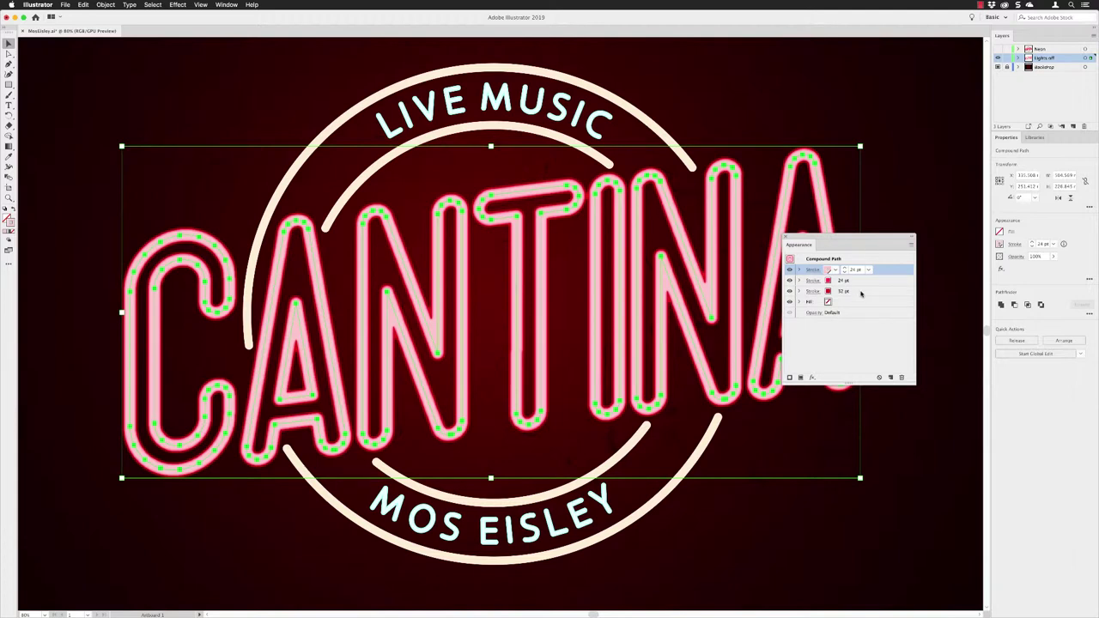
{"action": "left_click", "coordinate": [869, 269]}
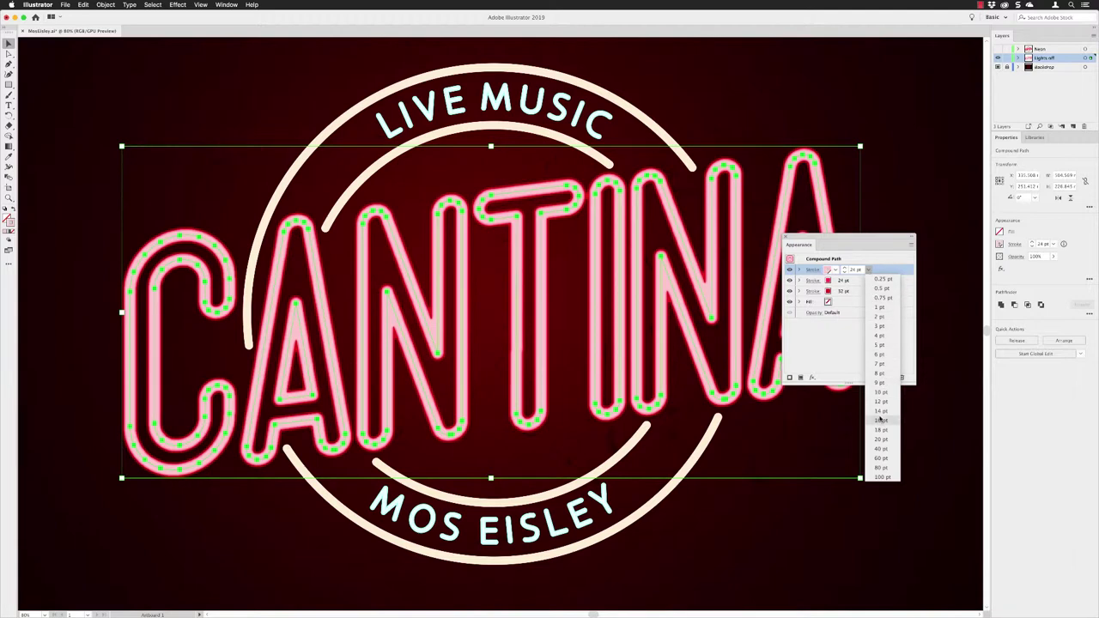
{"action": "left_click", "coordinate": [880, 420]}
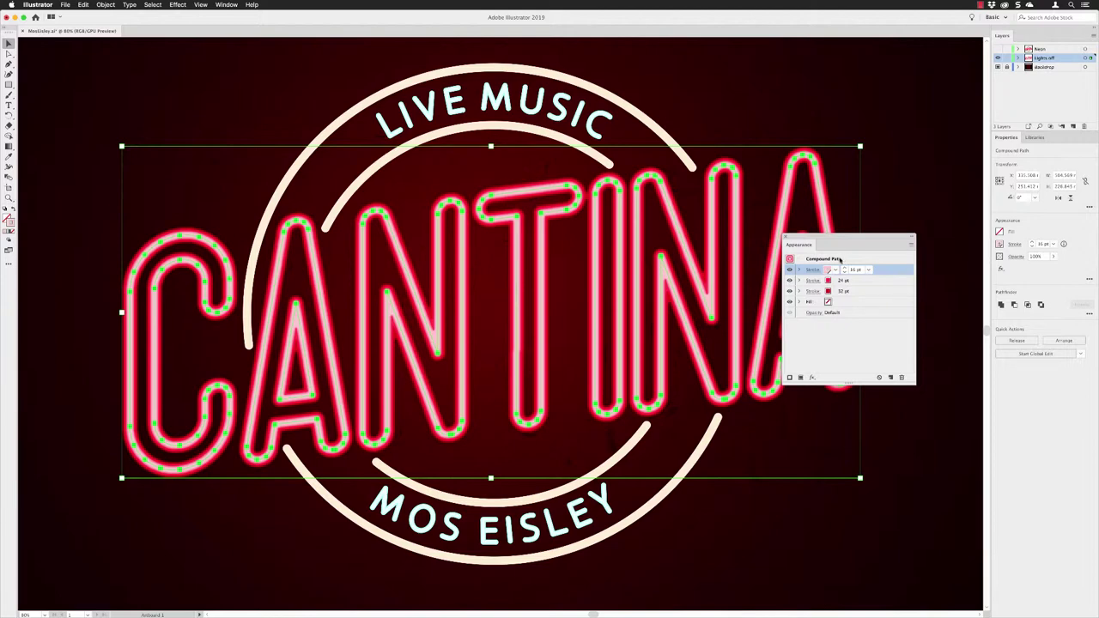
{"action": "left_click", "coordinate": [841, 259]}
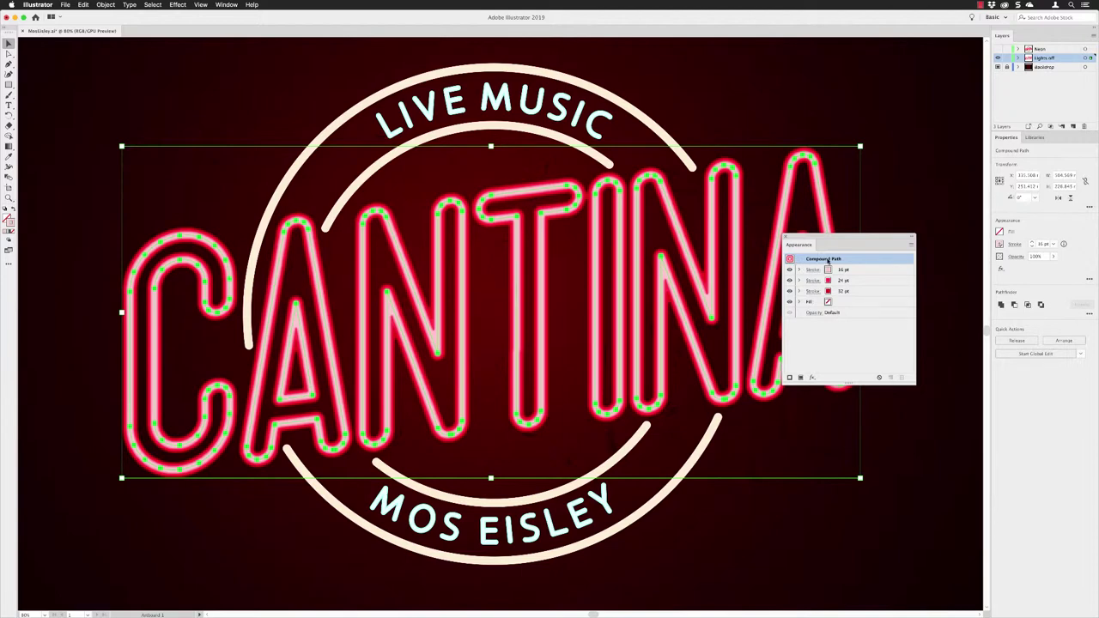
Add an Outer Glow to the lettering using the Neon 1 red swatch as its colour
{"action": "left_click", "coordinate": [813, 378]}
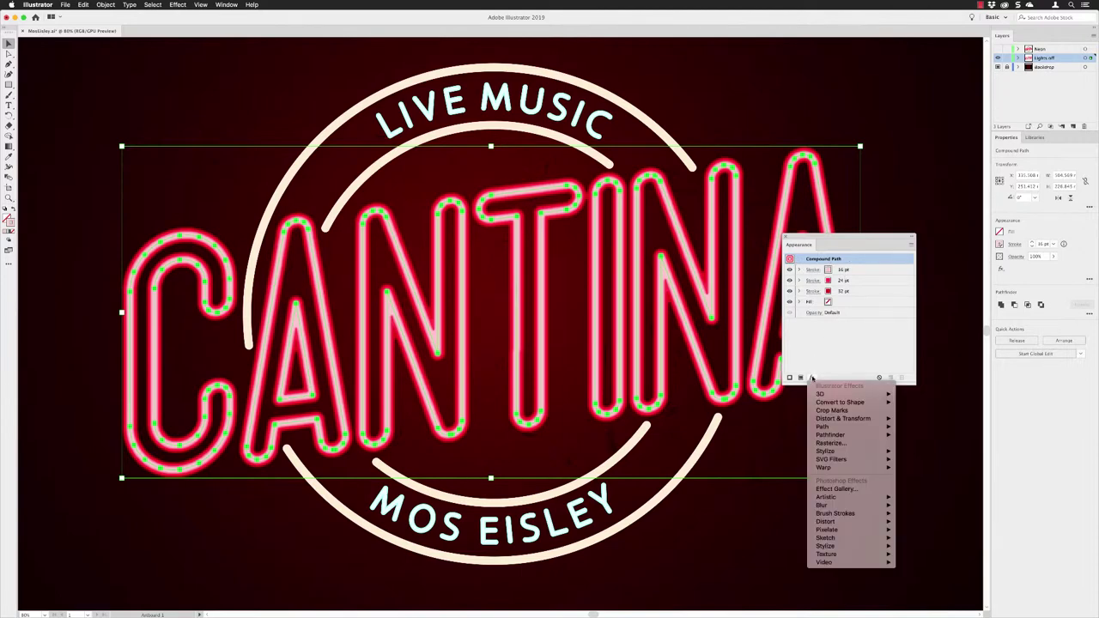
{"action": "mouse_move", "coordinate": [827, 453]}
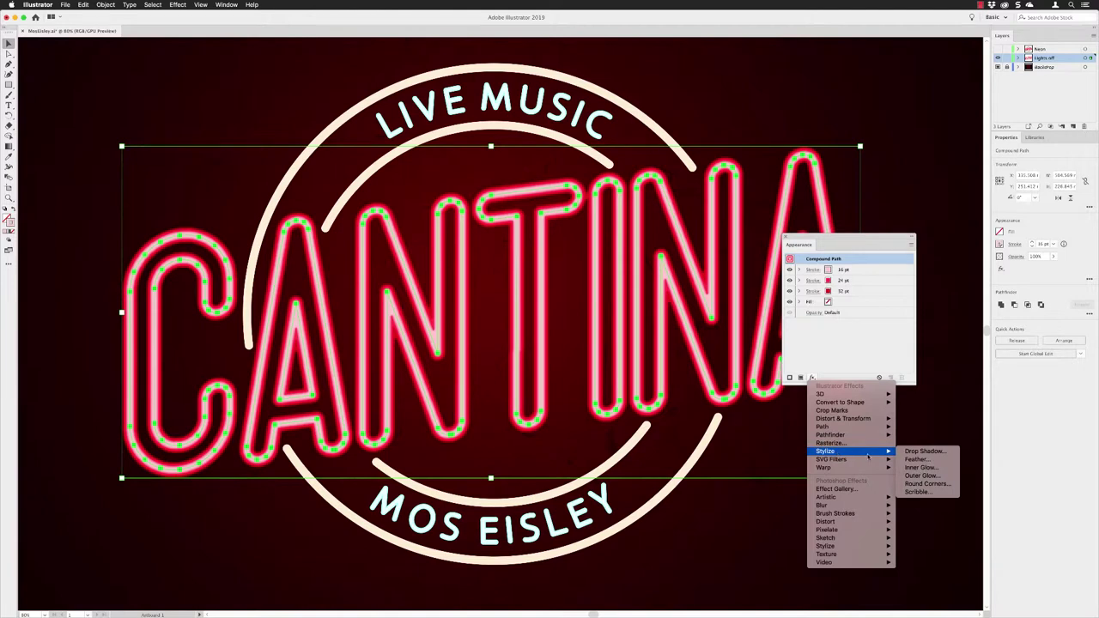
{"action": "left_click", "coordinate": [921, 475]}
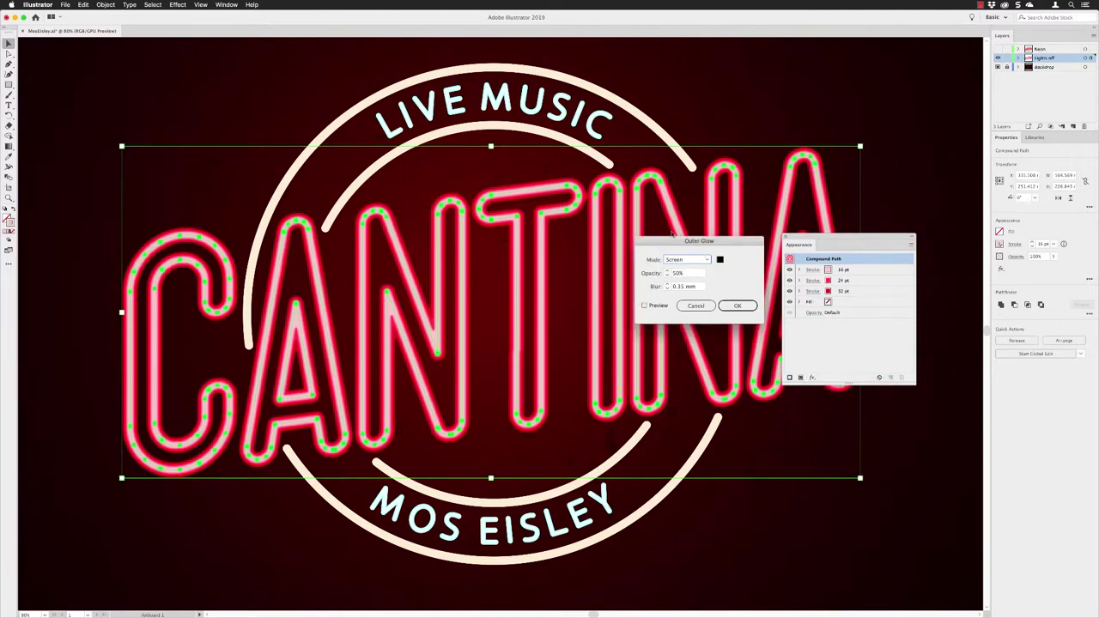
{"action": "left_click", "coordinate": [645, 307]}
{"action": "left_click", "coordinate": [719, 259]}
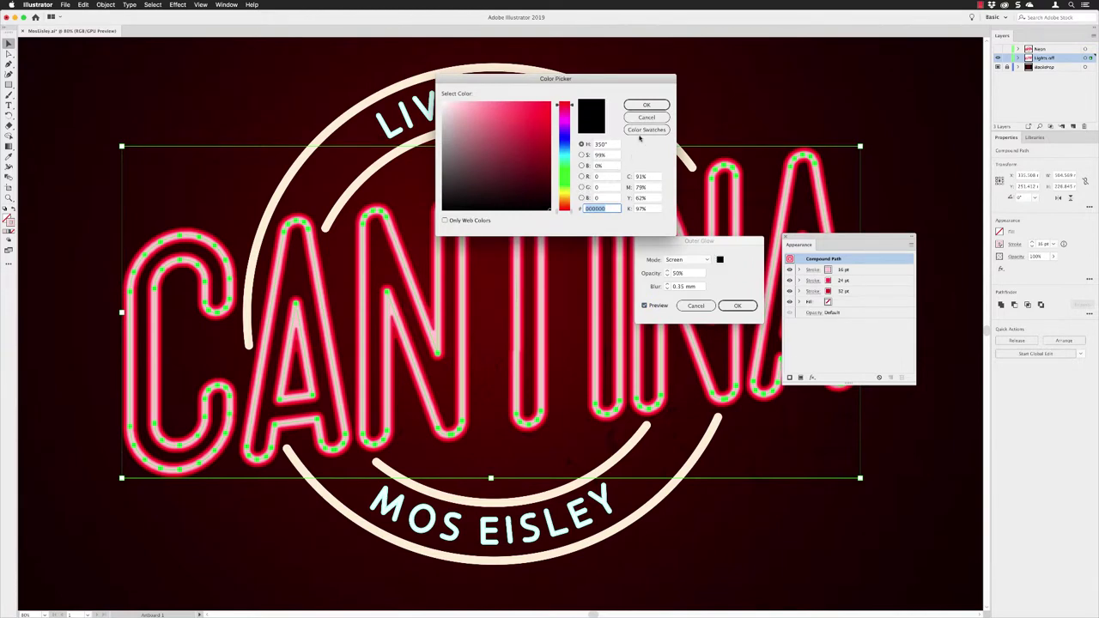
{"action": "left_click", "coordinate": [641, 131]}
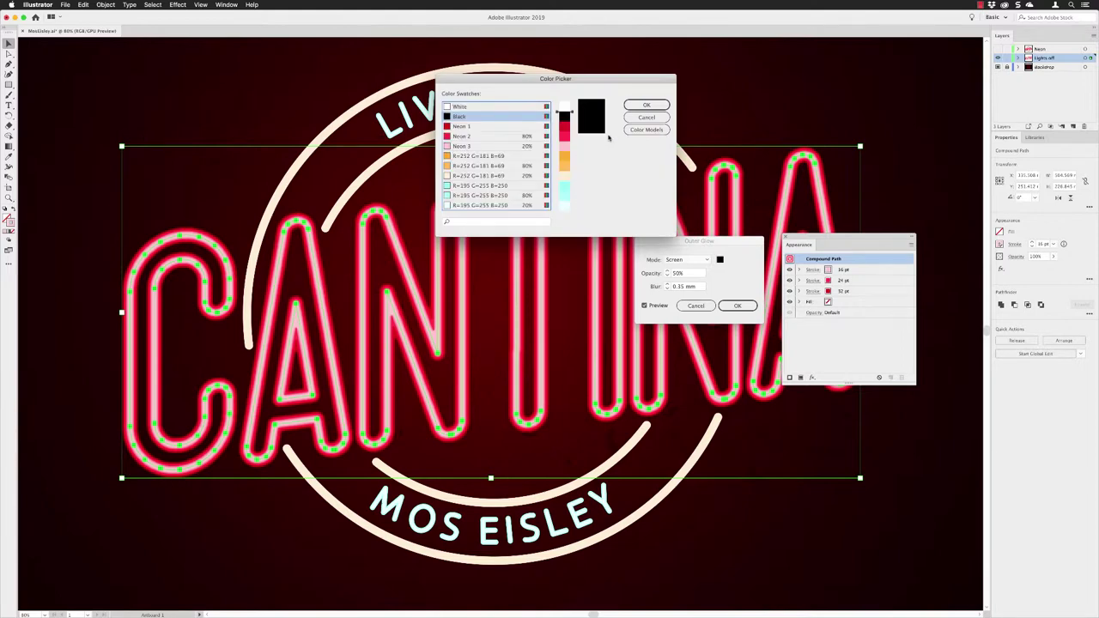
{"action": "left_click", "coordinate": [492, 127]}
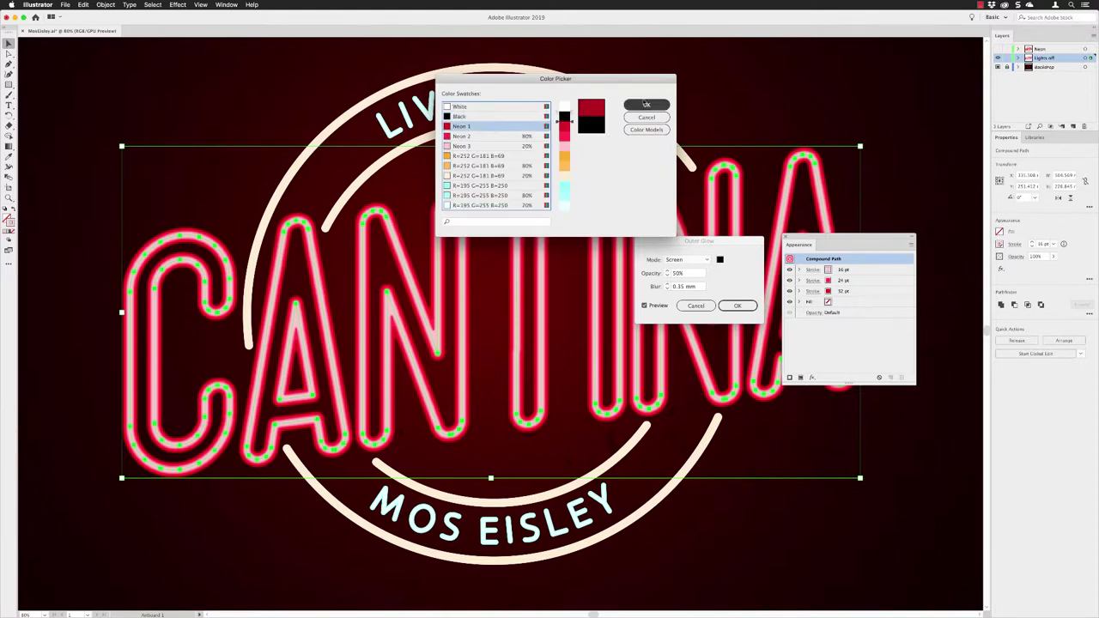
{"action": "left_click", "coordinate": [647, 104]}
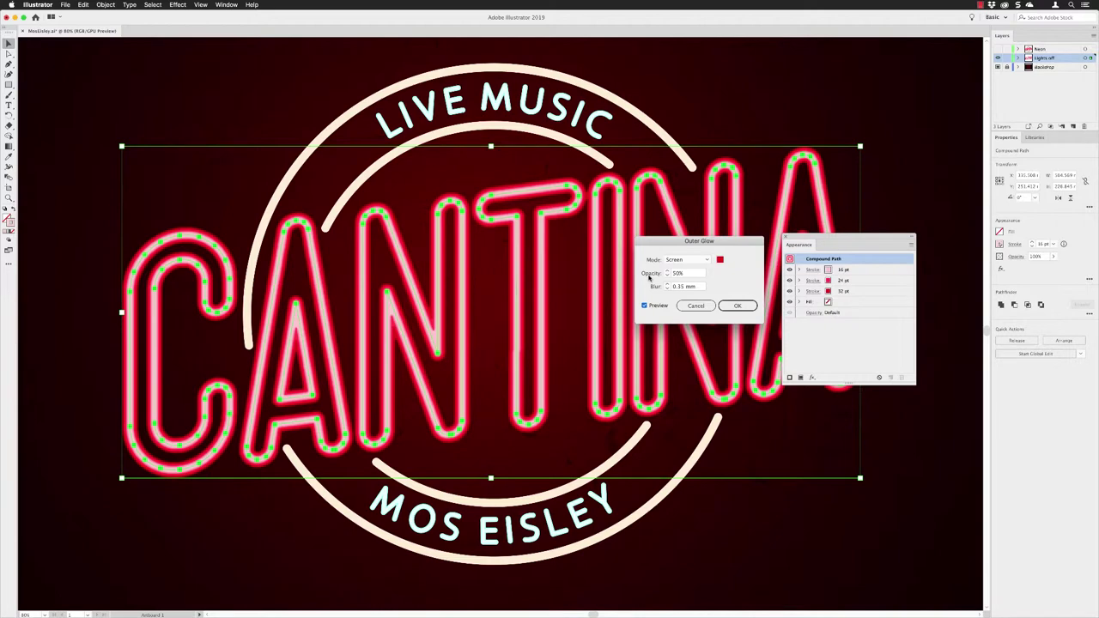
Set the glow to 20% opacity and 4 mm blur and apply it
{"action": "double_click", "coordinate": [673, 273]}
{"action": "type", "text": "20"}
{"action": "key", "text": "Tab"}
{"action": "type", "text": "4"}
{"action": "key", "text": "Tab"}
{"action": "left_click", "coordinate": [736, 306]}
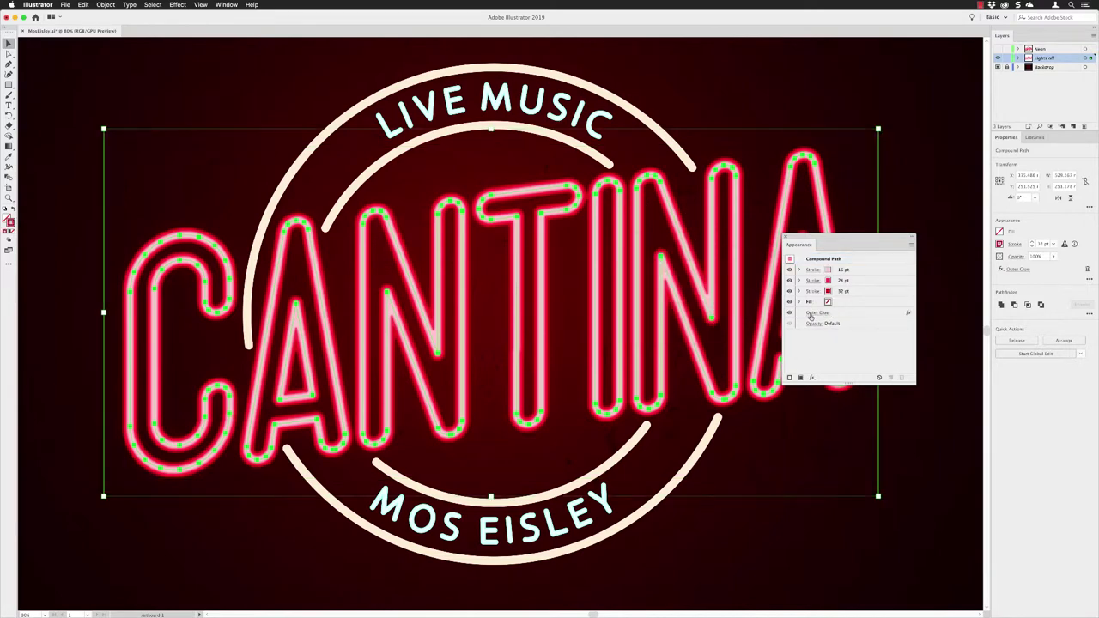
Duplicate the Outer Glow and set the upper copy to 50% opacity with 1.75 mm blur
{"action": "left_click", "coordinate": [877, 314]}
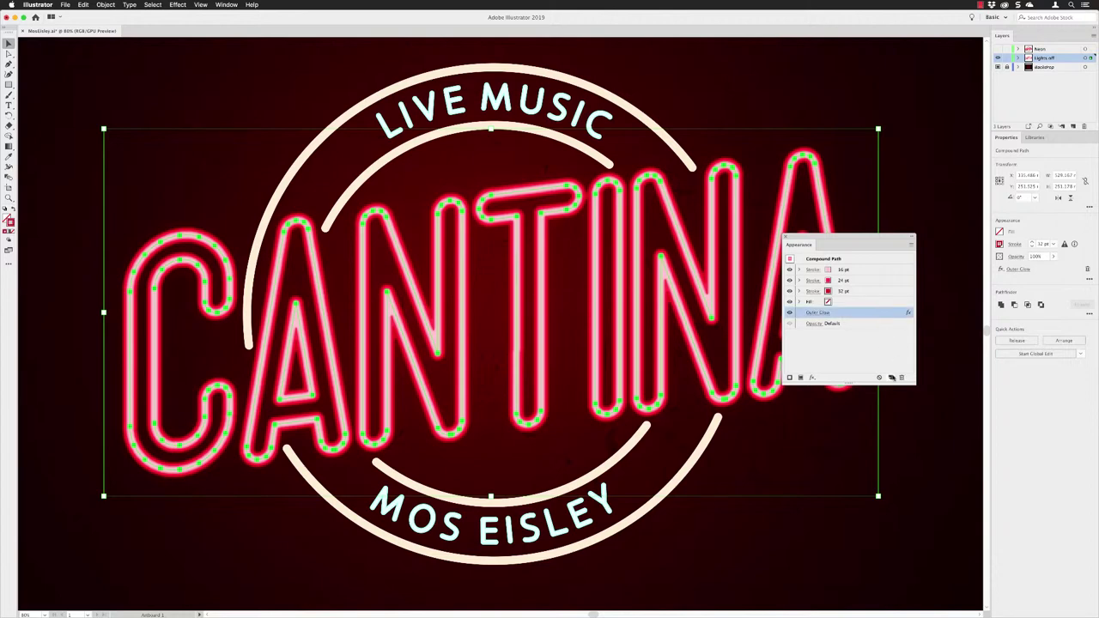
{"action": "left_click", "coordinate": [891, 378]}
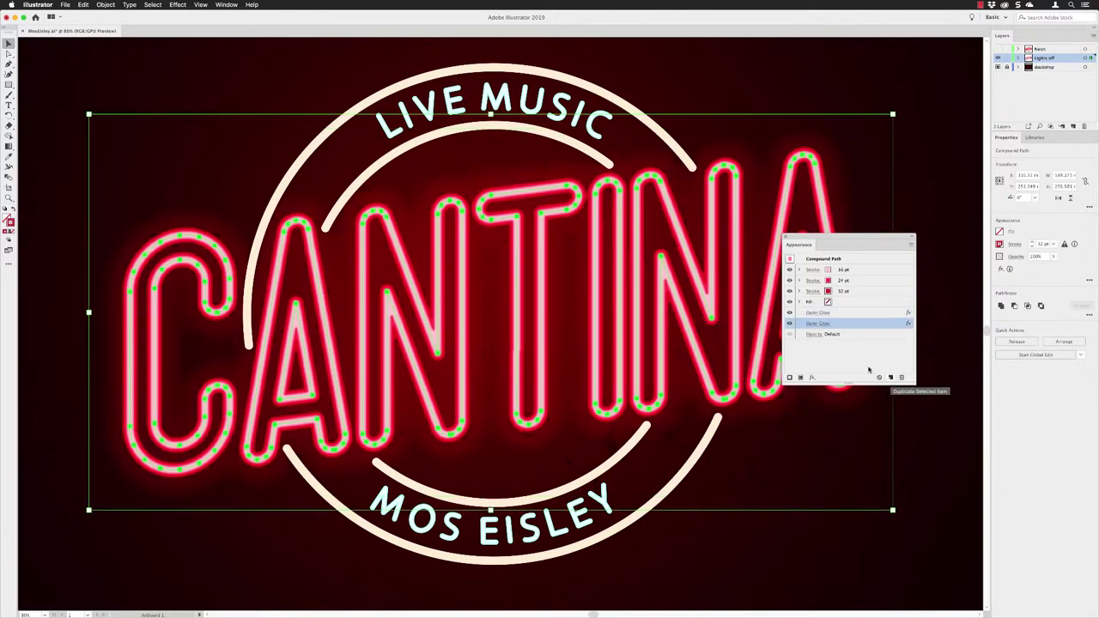
{"action": "left_click", "coordinate": [839, 314]}
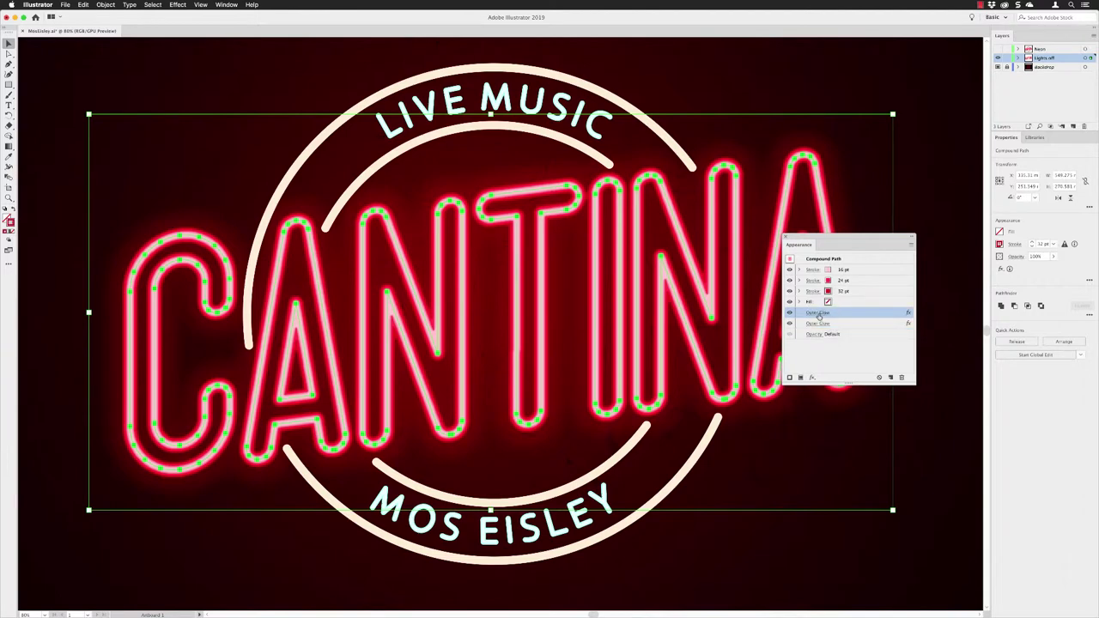
{"action": "left_click", "coordinate": [818, 314]}
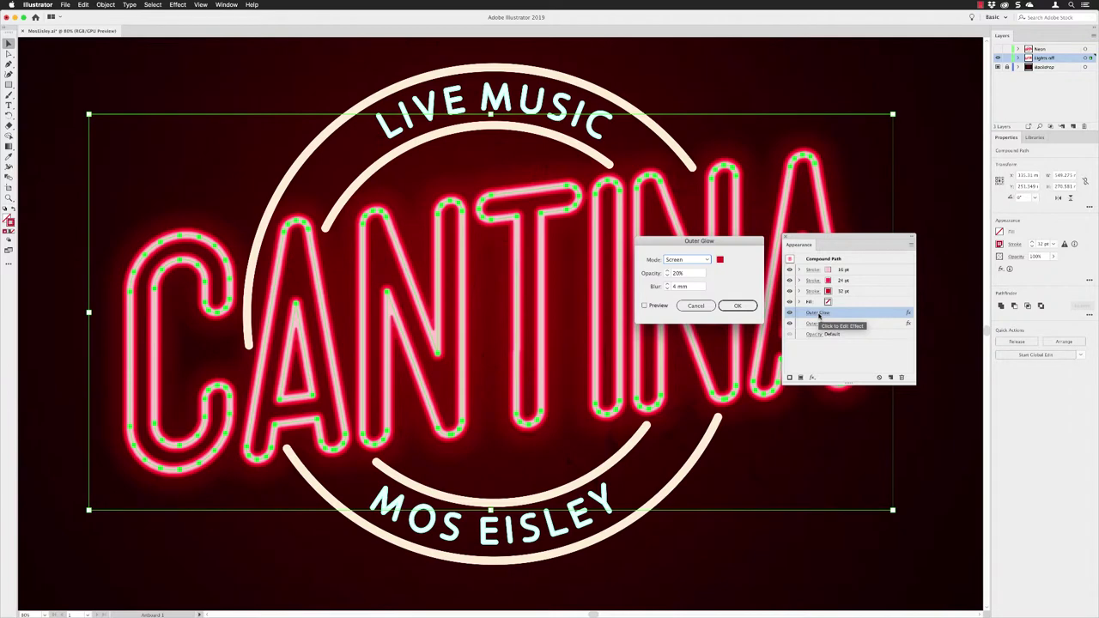
{"action": "left_click", "coordinate": [687, 273]}
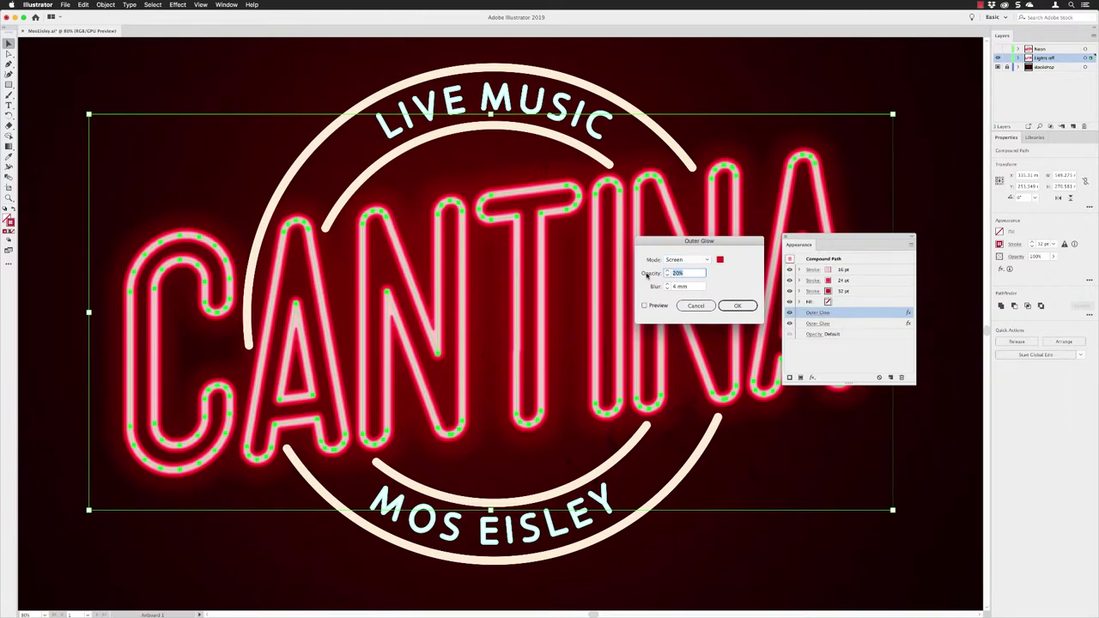
{"action": "type", "text": "50"}
{"action": "left_click", "coordinate": [690, 289]}
{"action": "left_click_drag", "start_coordinate": [688, 287], "coordinate": [673, 289]}
{"action": "type", "text": "1.75"}
{"action": "left_click", "coordinate": [645, 307]}
Duplicate the Outer Glow a third time and tighten the top copy's blur to 0.35 mm
{"action": "left_click", "coordinate": [738, 306]}
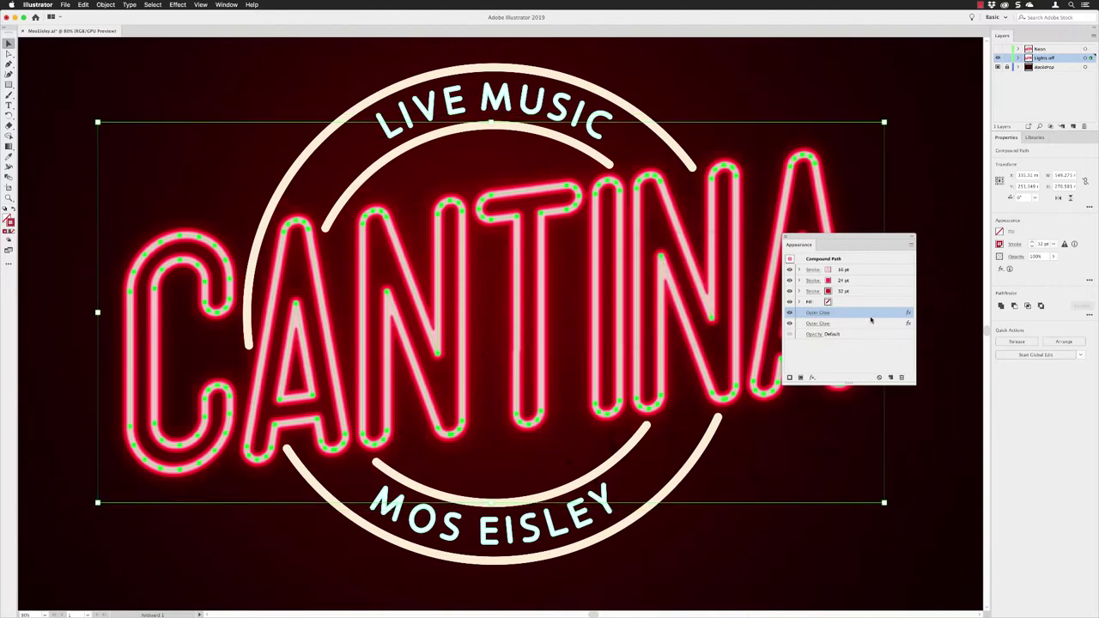
{"action": "left_click", "coordinate": [891, 378]}
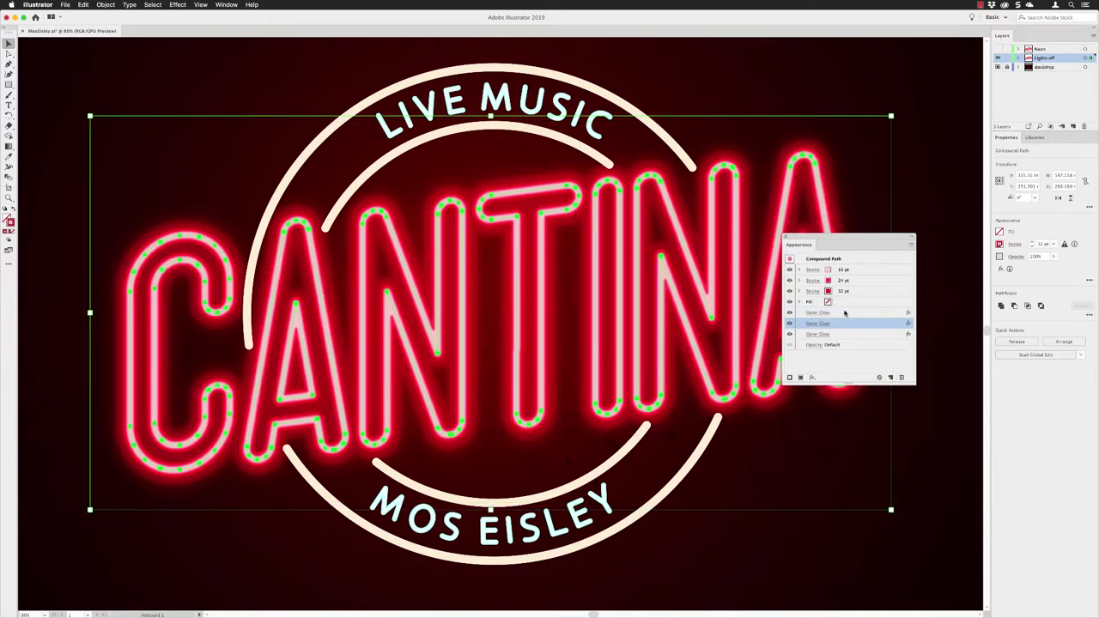
{"action": "left_click", "coordinate": [844, 313]}
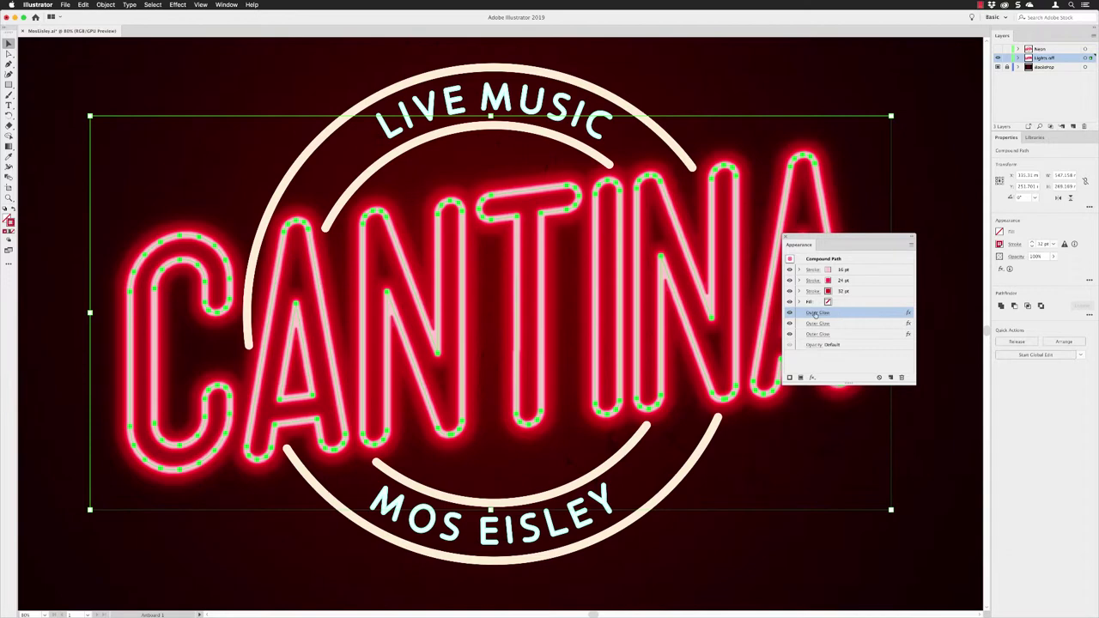
{"action": "left_click", "coordinate": [817, 314]}
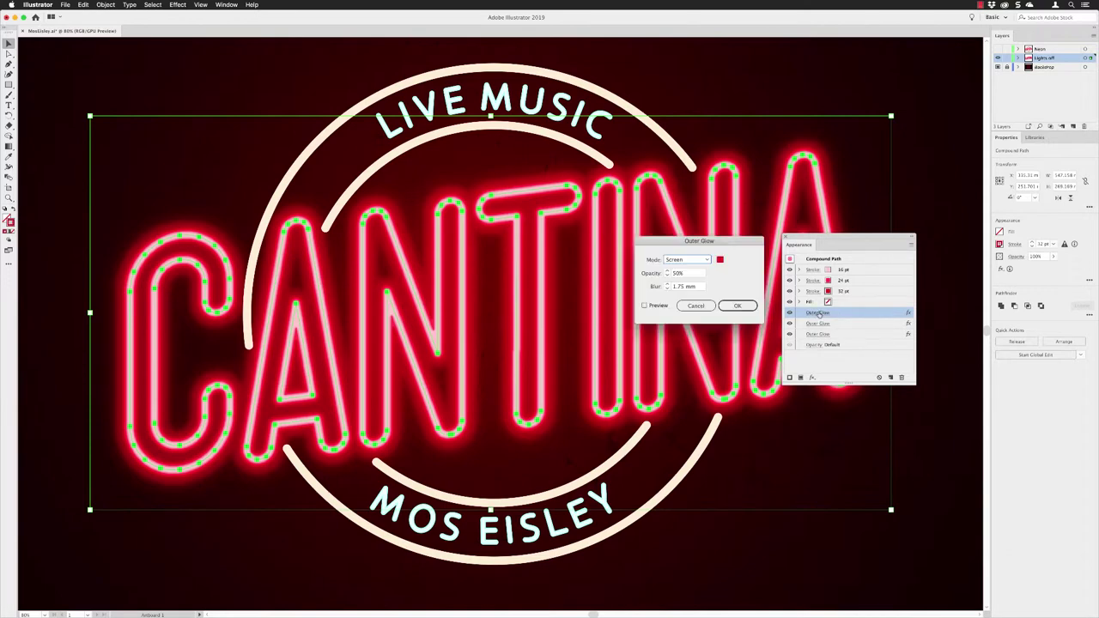
{"action": "left_click", "coordinate": [645, 306]}
{"action": "left_click_drag", "start_coordinate": [700, 290], "coordinate": [669, 287]}
{"action": "type", "text": "0"}
{"action": "type", "text": ".15"}
{"action": "key", "text": "Tab"}
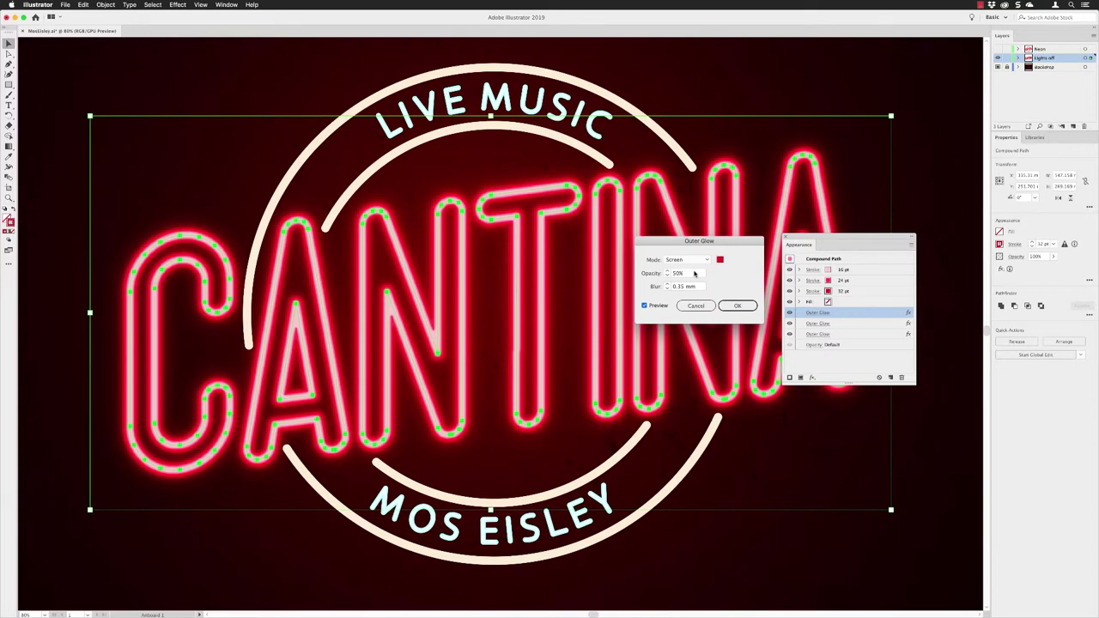
{"action": "left_click", "coordinate": [737, 306]}
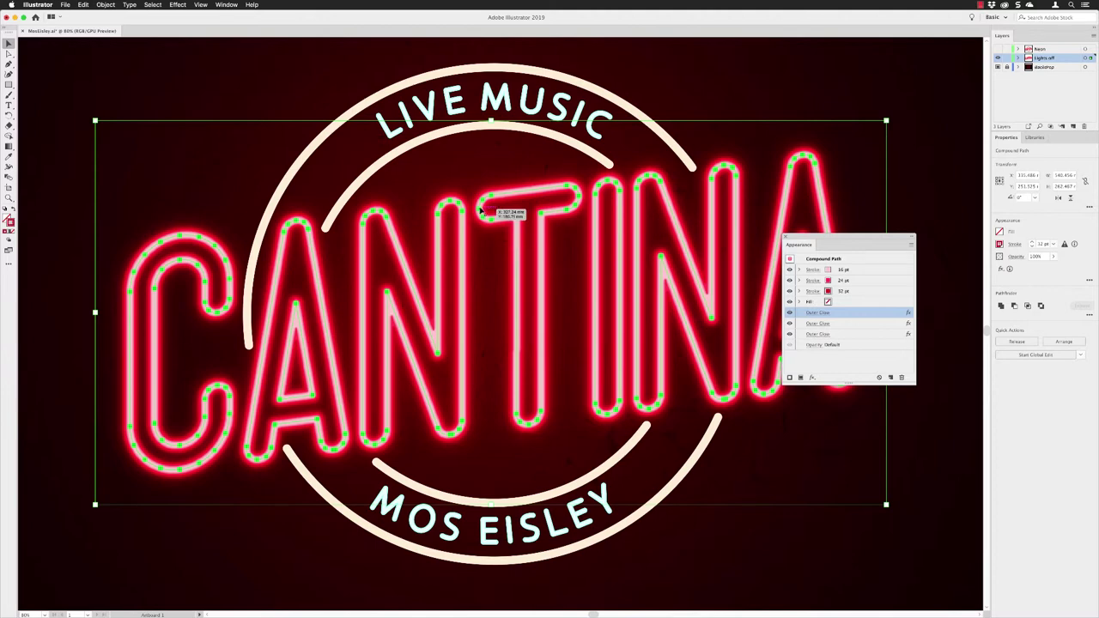
Save the lettering's full compound-path appearance as a new style in the Graphic Styles panel
{"action": "left_click", "coordinate": [229, 5]}
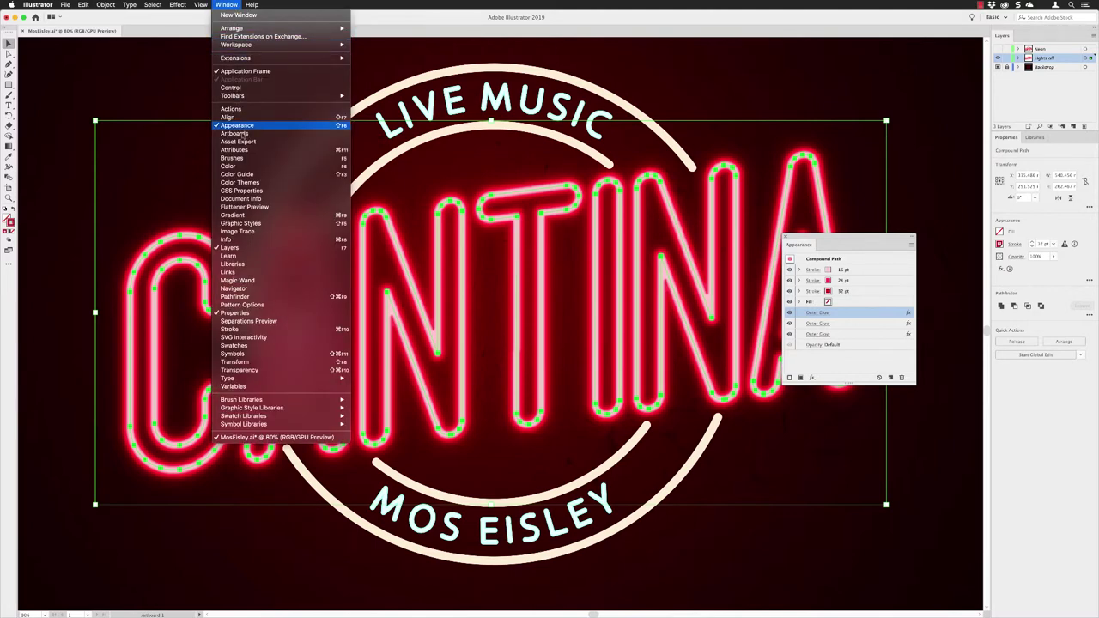
{"action": "left_click", "coordinate": [245, 223]}
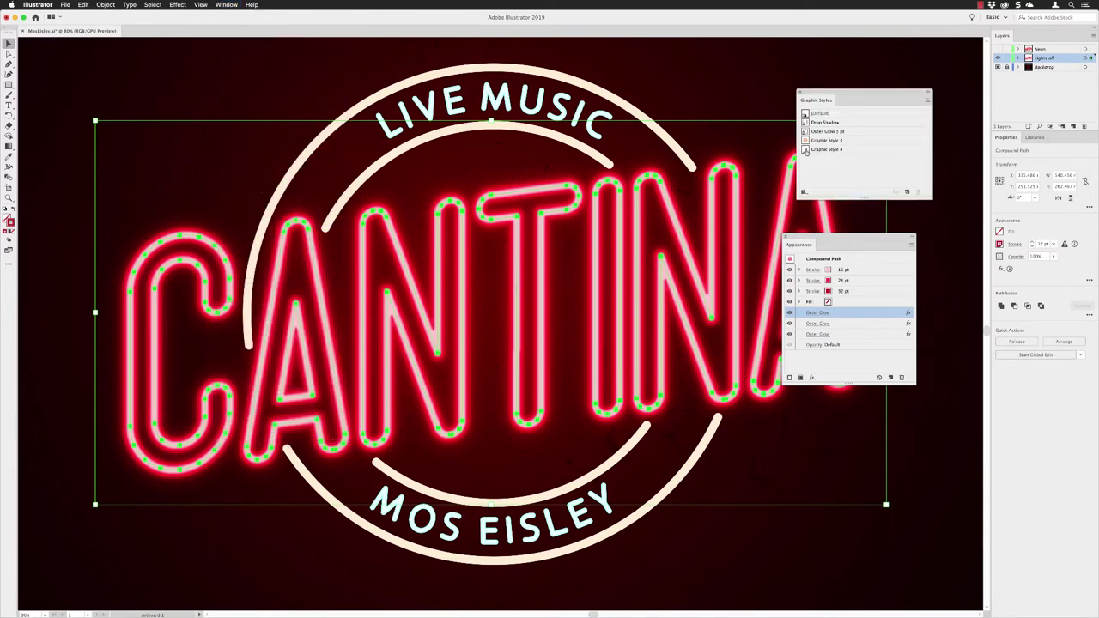
{"action": "left_click", "coordinate": [808, 259]}
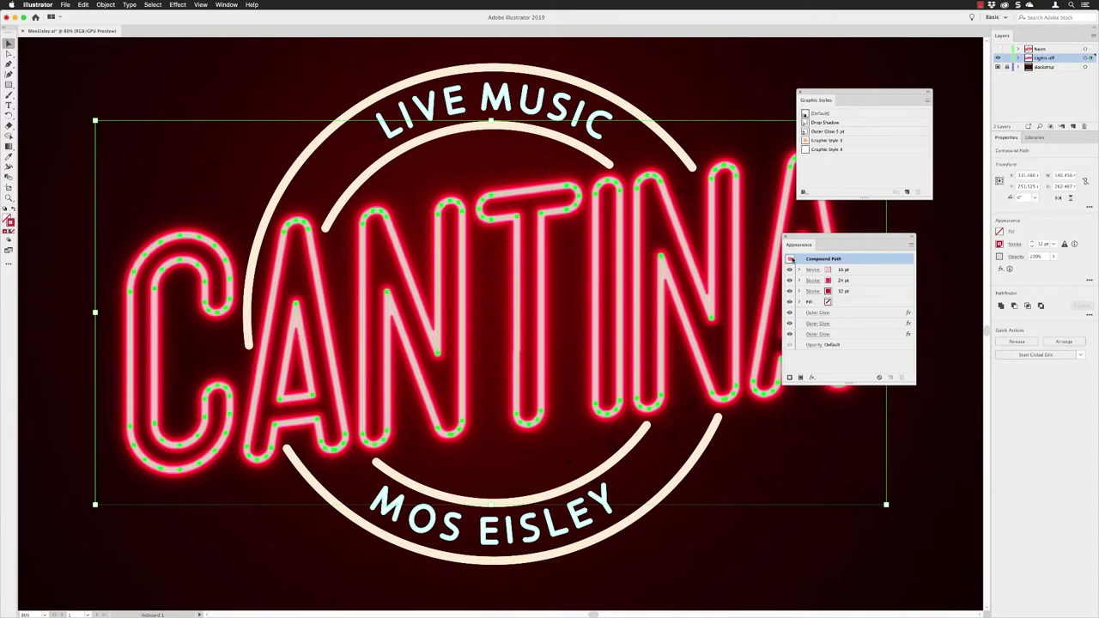
{"action": "left_click", "coordinate": [907, 192]}
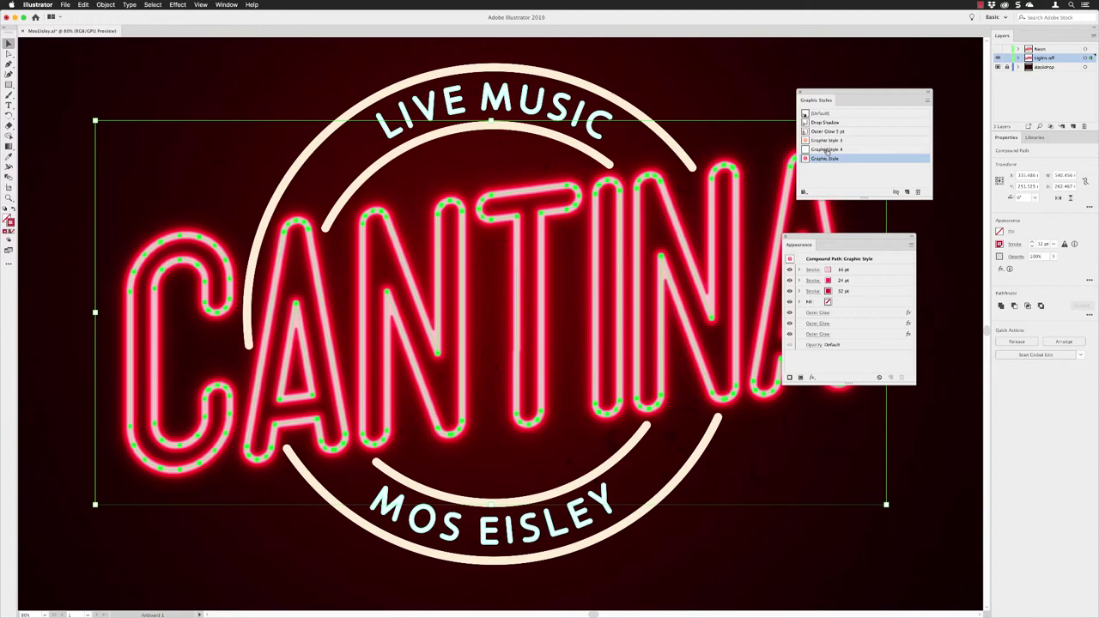
{"action": "left_click", "coordinate": [564, 77]}
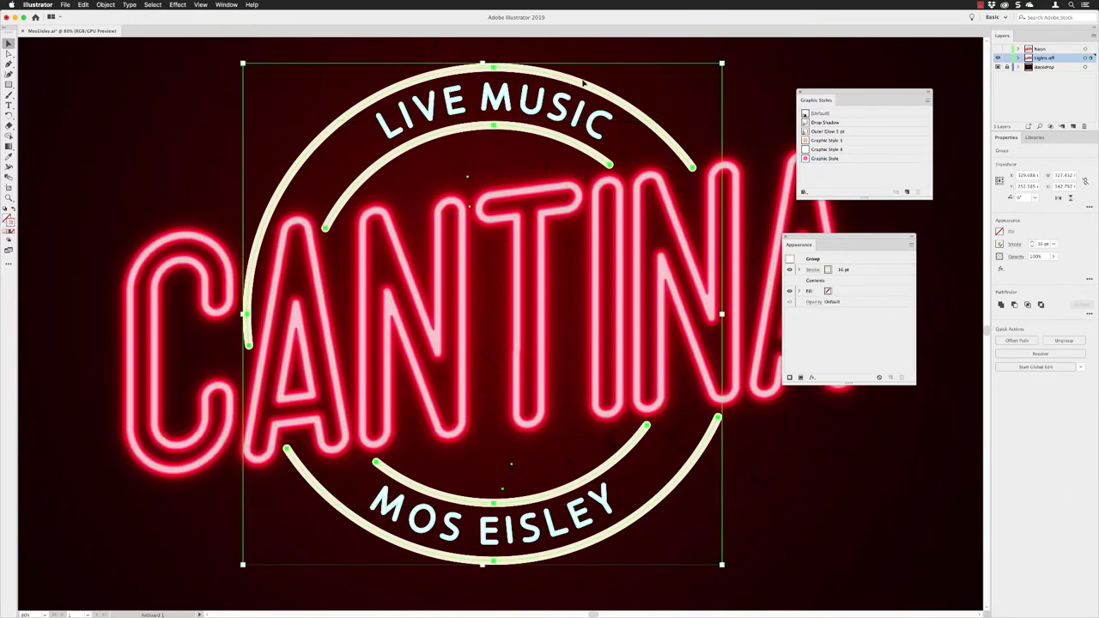
Apply Graphic Style 3 to the rings and Graphic Style 4 to LIVE MUSIC and MOS EISLEY
{"action": "left_click", "coordinate": [825, 142]}
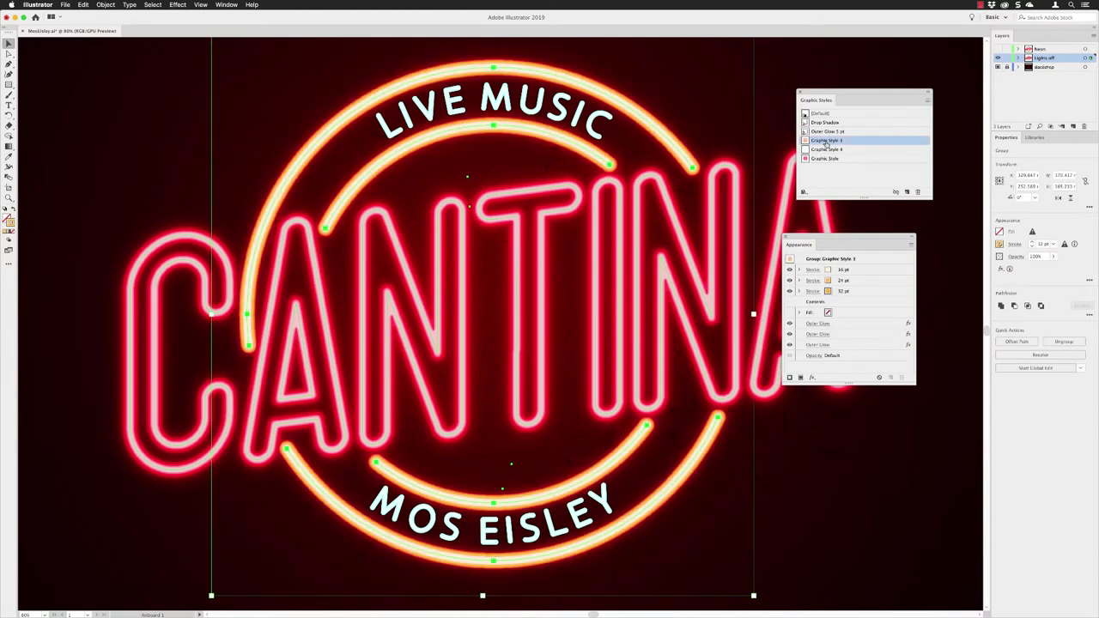
{"action": "left_click", "coordinate": [582, 111]}
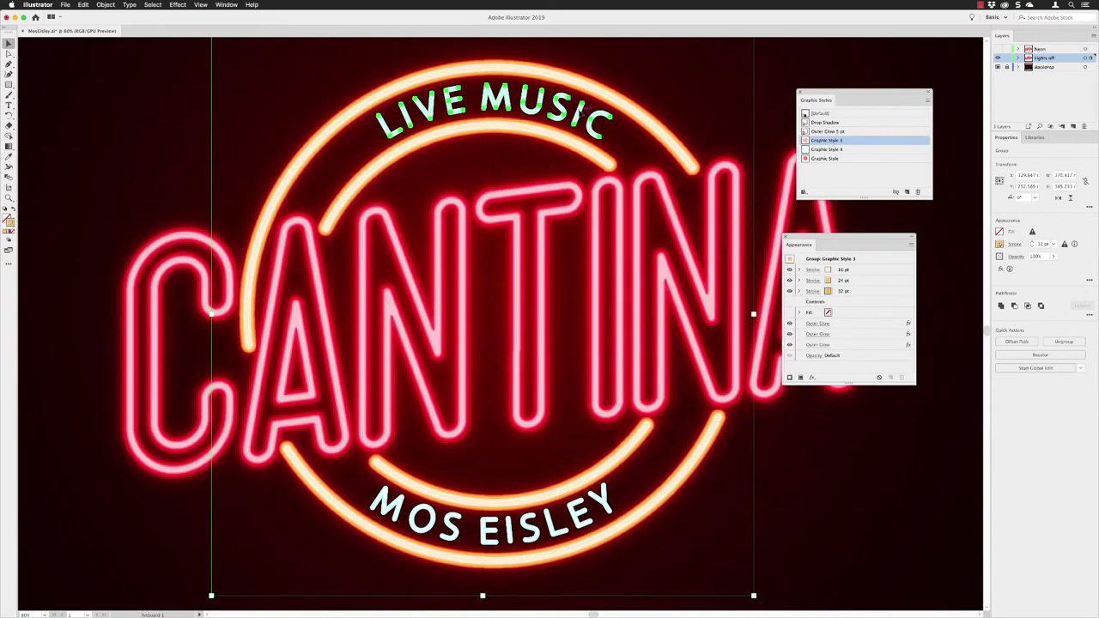
{"action": "left_click", "coordinate": [581, 112]}
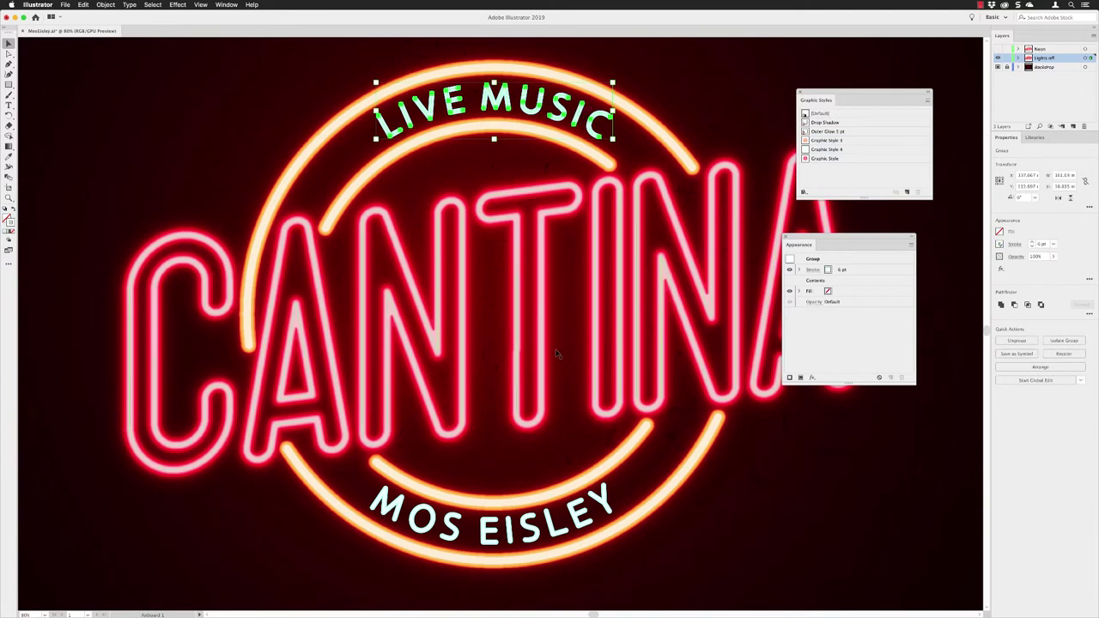
{"action": "left_click", "coordinate": [535, 533], "text": "shift"}
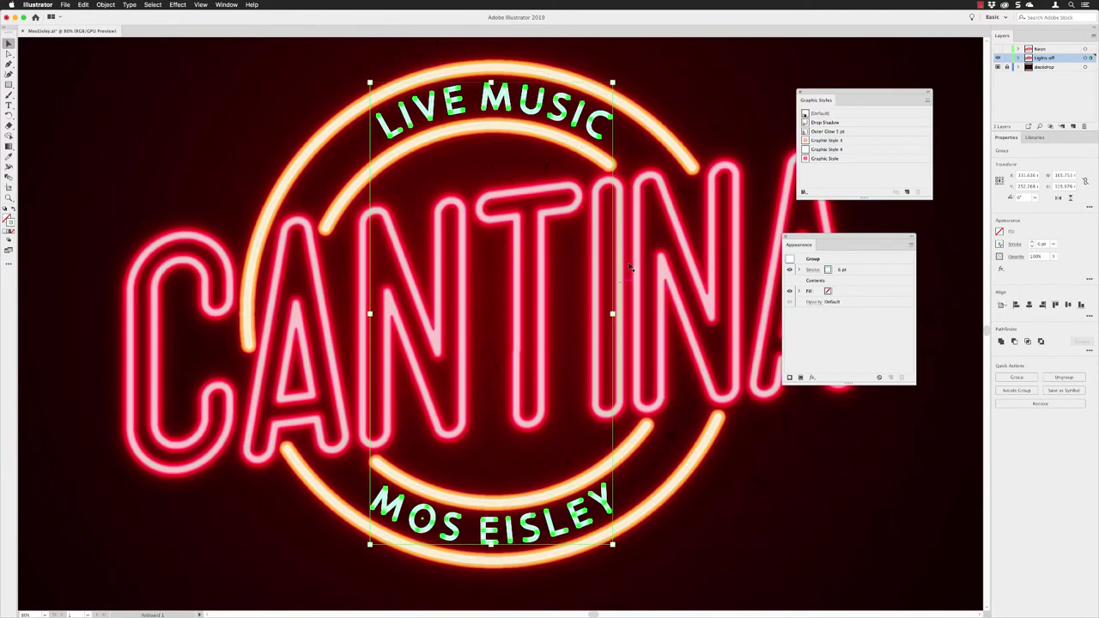
{"action": "left_click", "coordinate": [825, 151]}
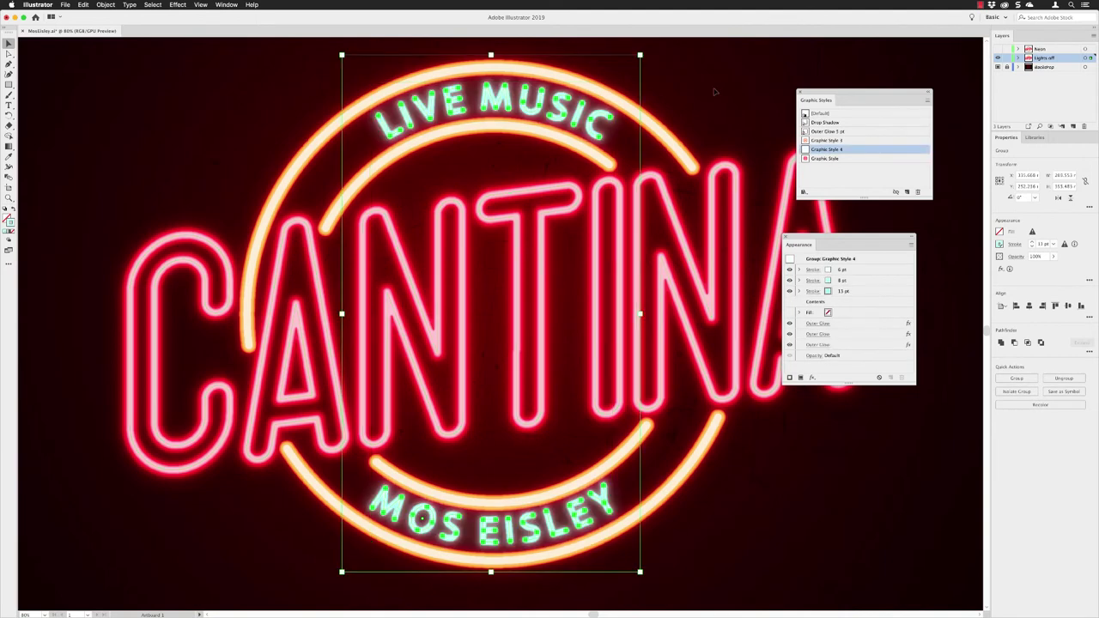
{"action": "left_click", "coordinate": [713, 91]}
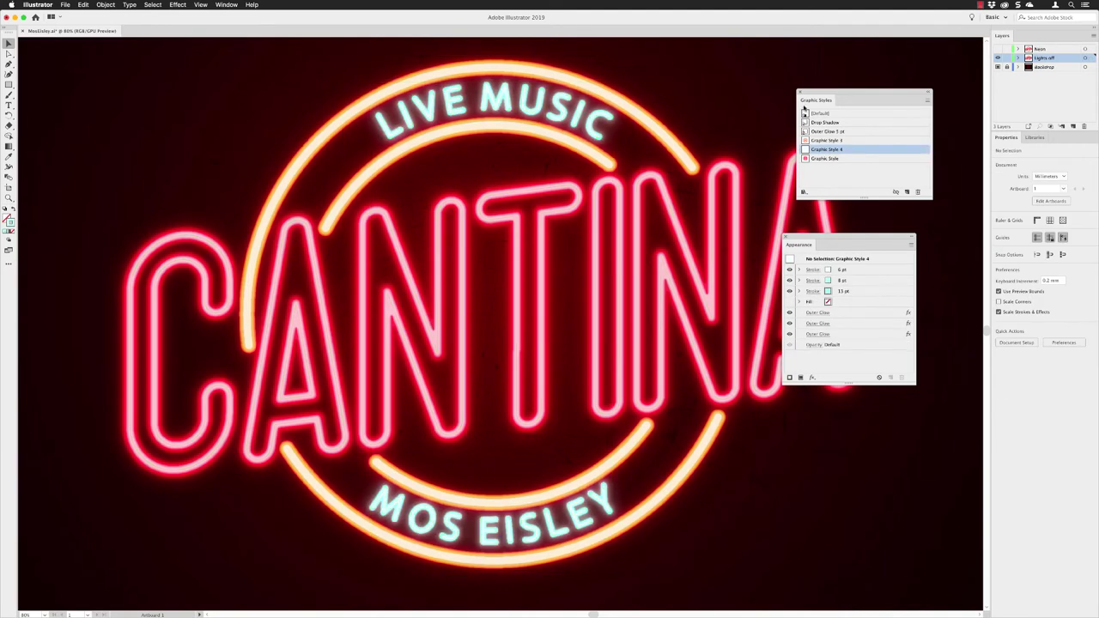